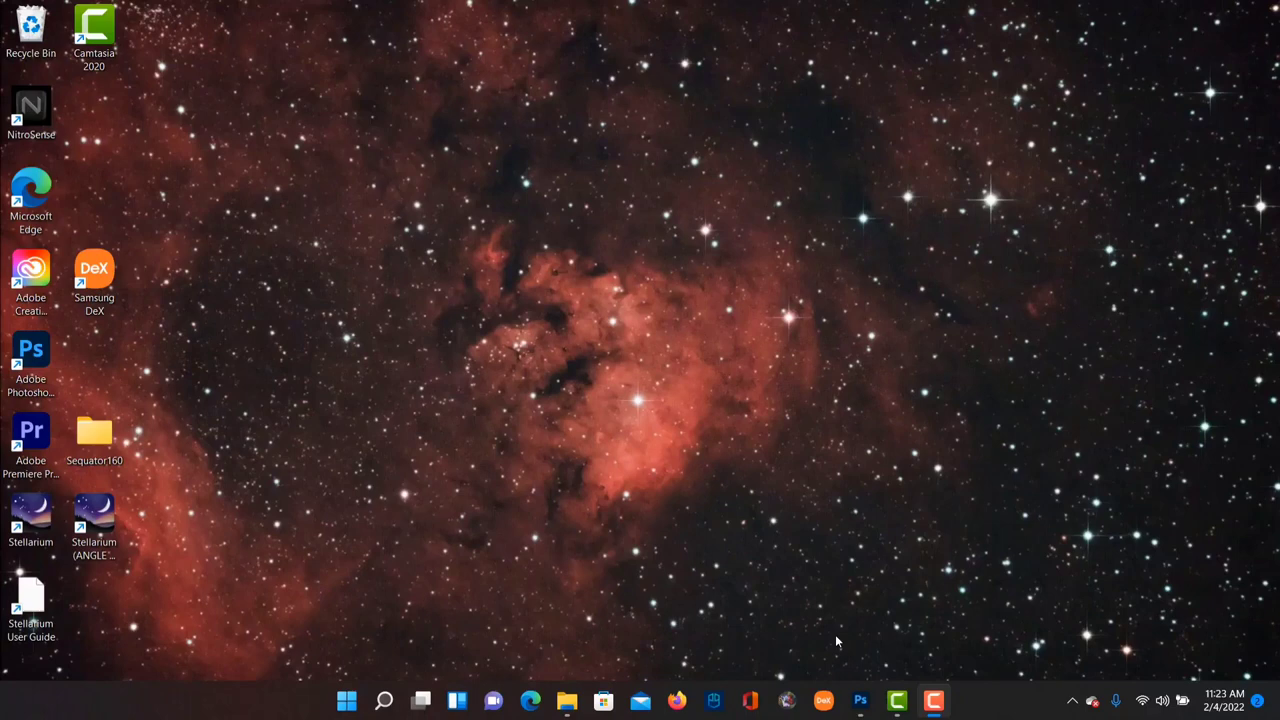
# Browse the 10Frames stack files in NIGHT#1, then return to the TadPolesNebula-DATA folder
pyautogui.click(567, 706)
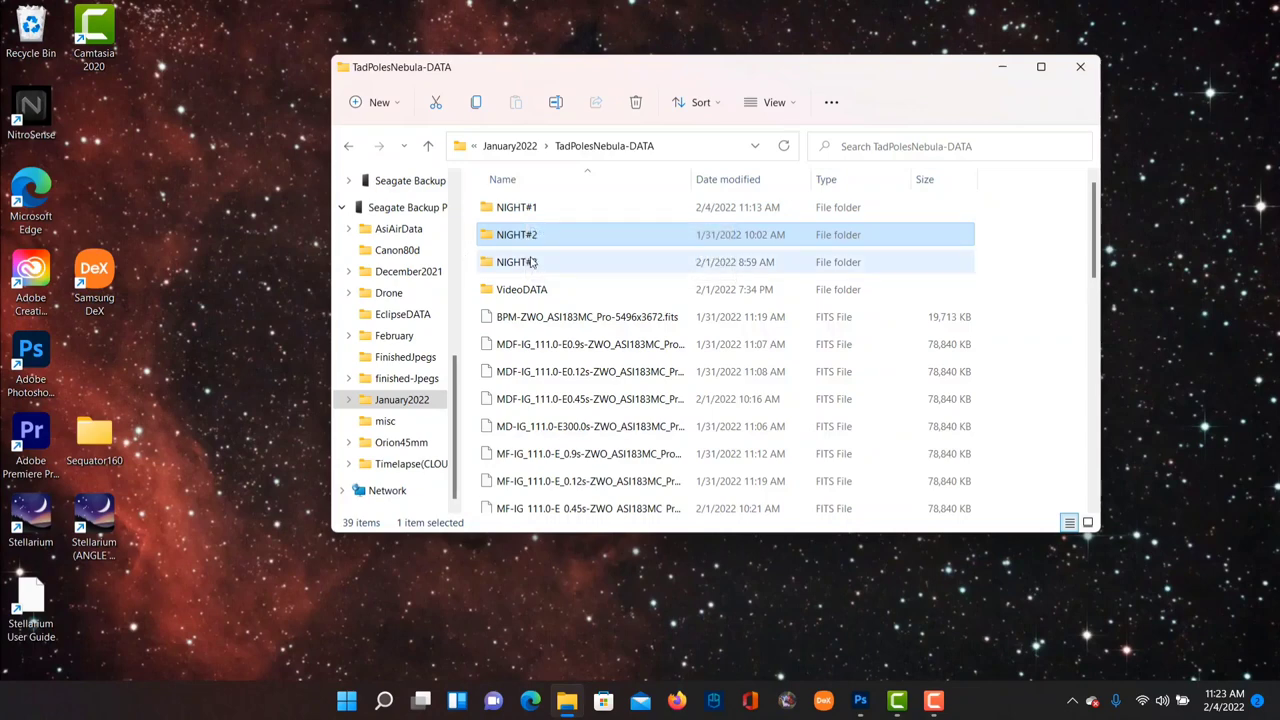
pyautogui.doubleClick(526, 207)
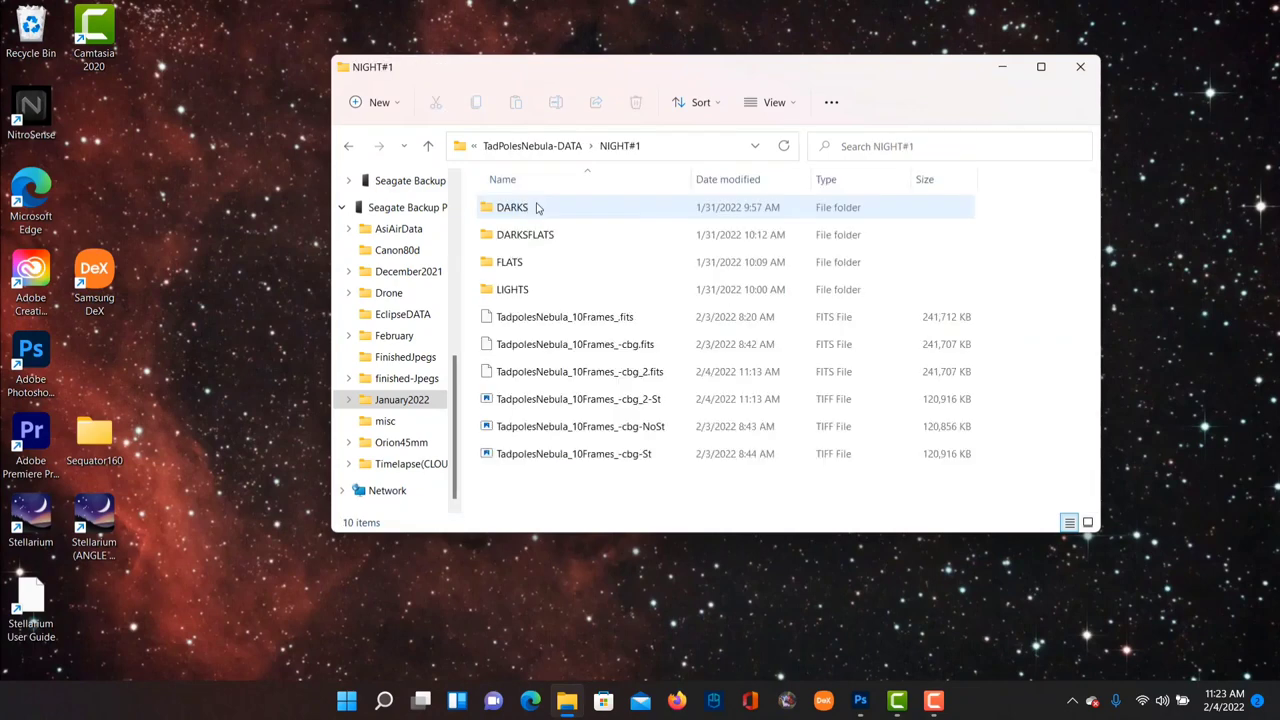
pyautogui.click(430, 147)
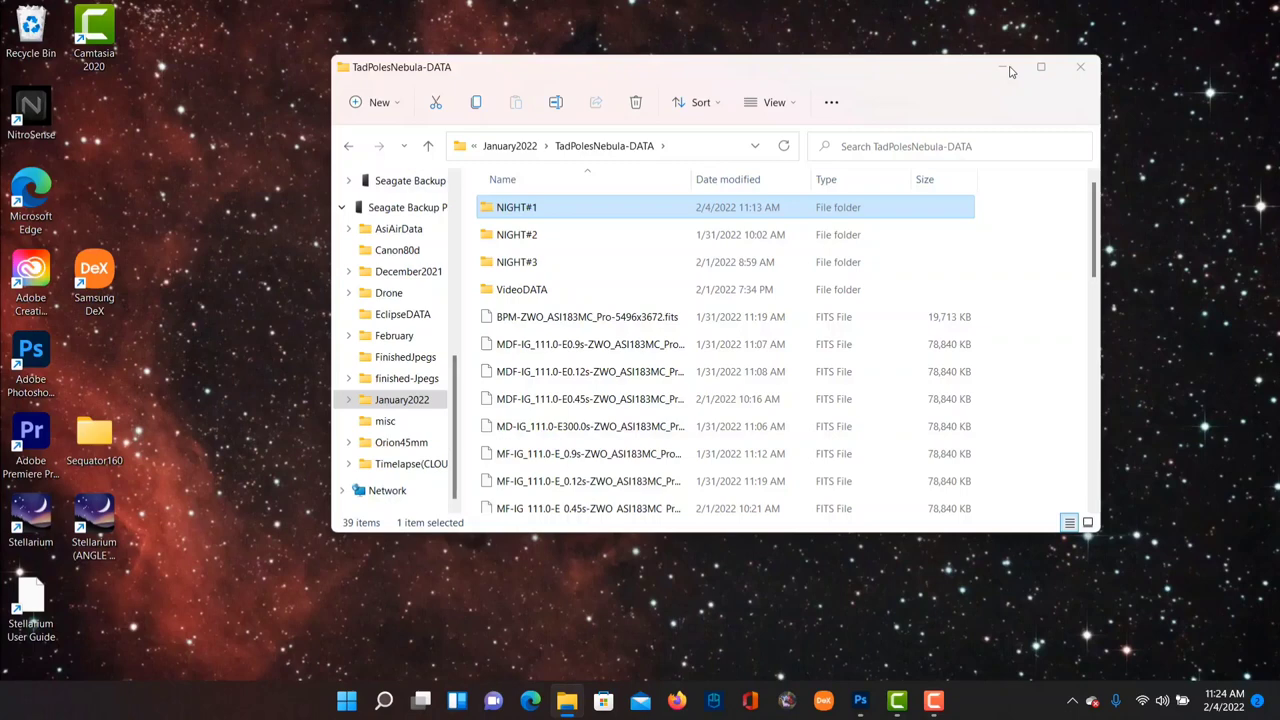
# Bring Photoshop forward and view the whole 10-frame stack image
pyautogui.click(1005, 67)
pyautogui.click(860, 700)
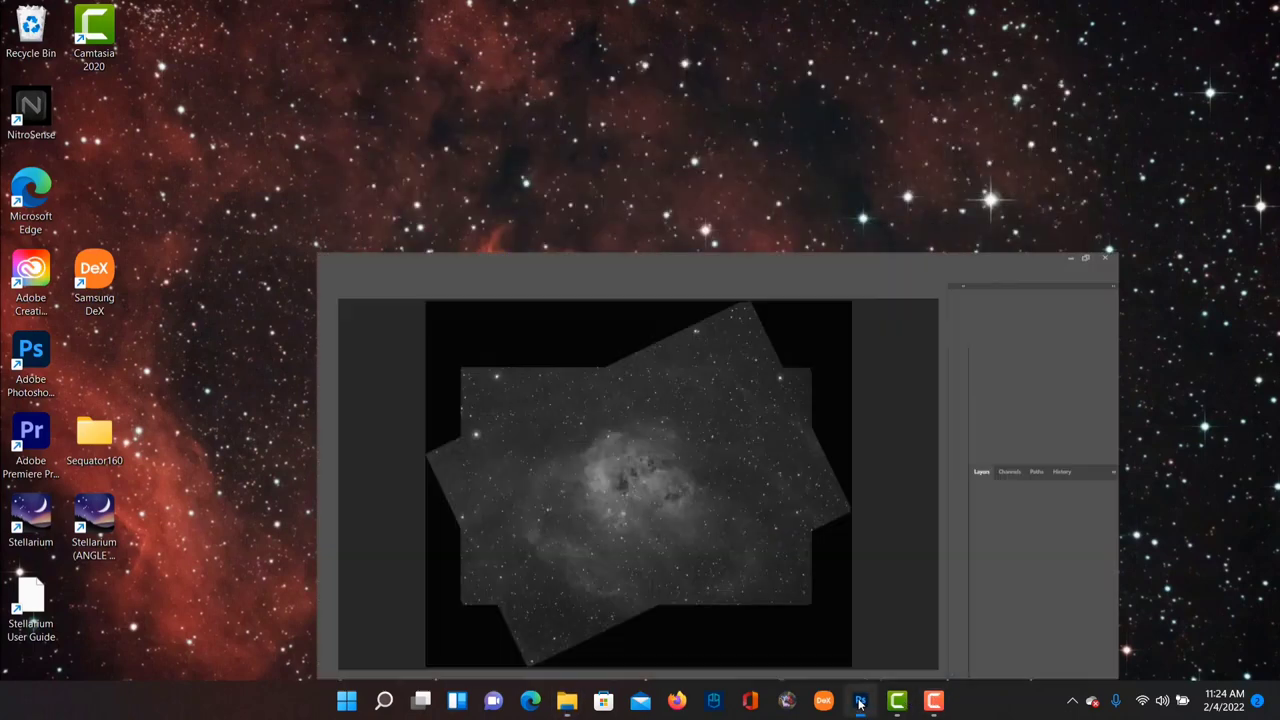
pyautogui.click(465, 61)
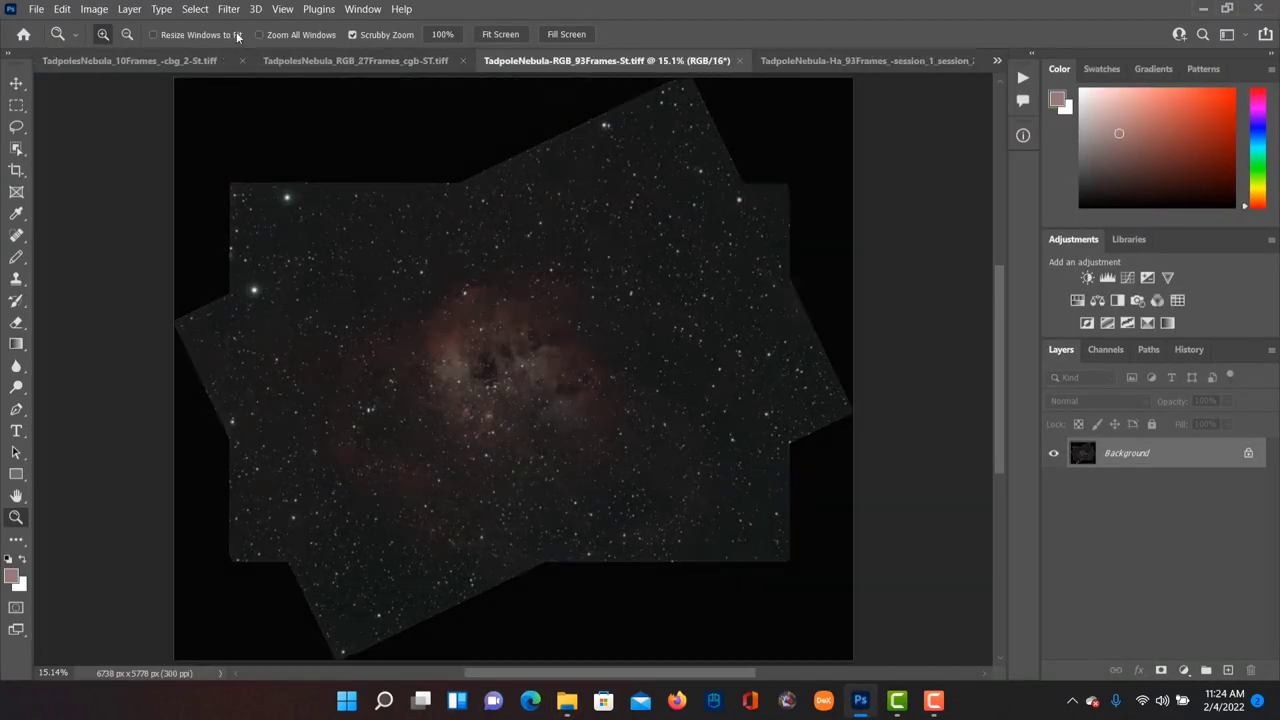
pyautogui.click(128, 62)
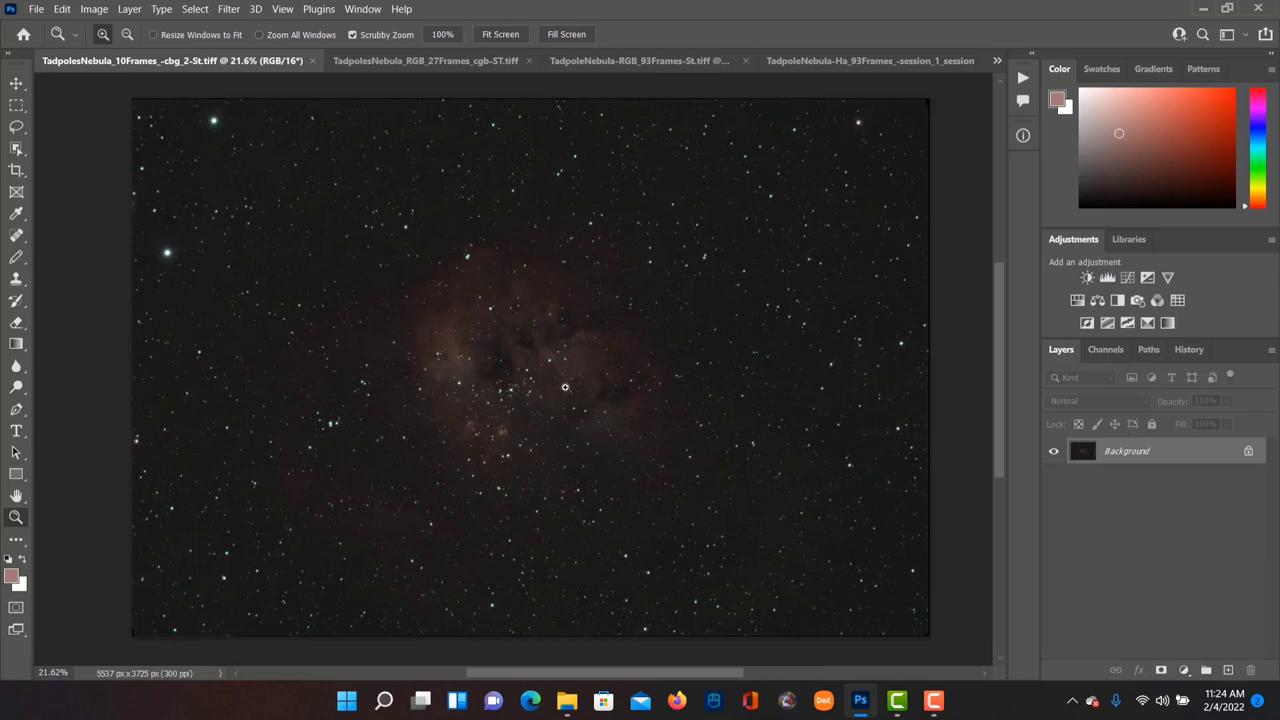
pyautogui.moveTo(565, 387); pyautogui.dragTo(543, 423)
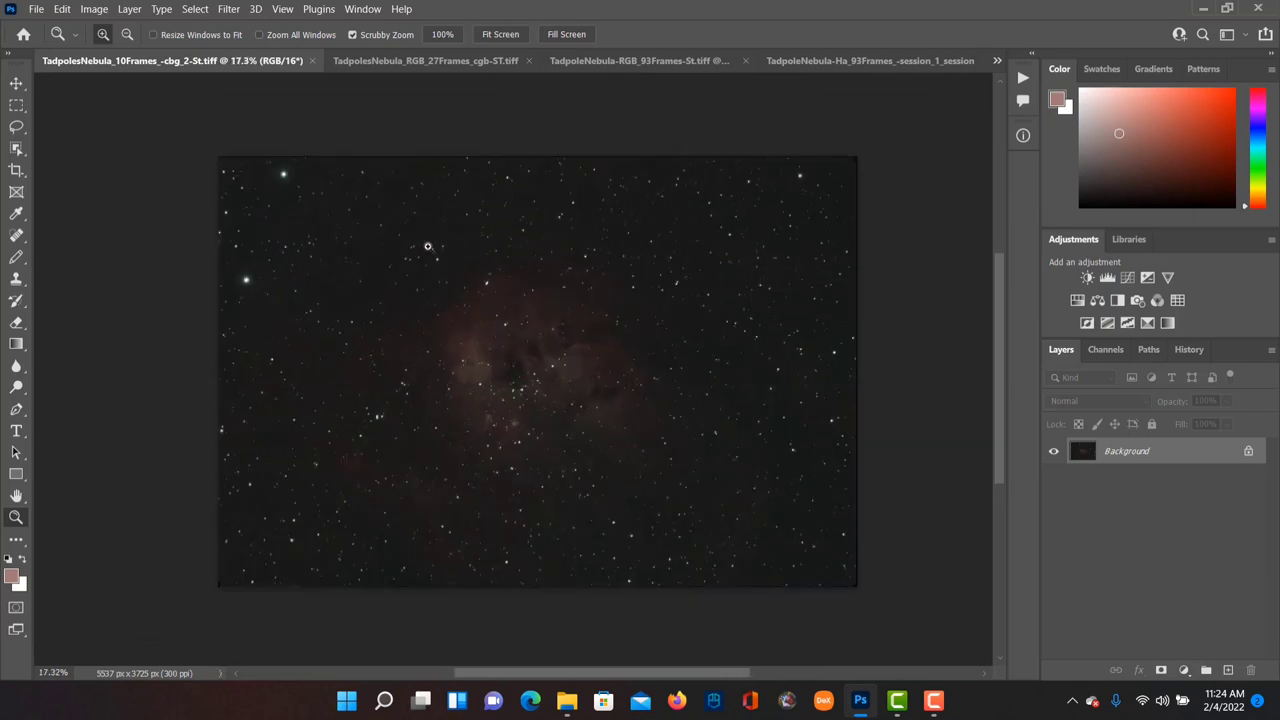
# View the 27-frame and RGB 93-frame stacks, ending on the grey Ha 93-frame image
pyautogui.click(369, 58)
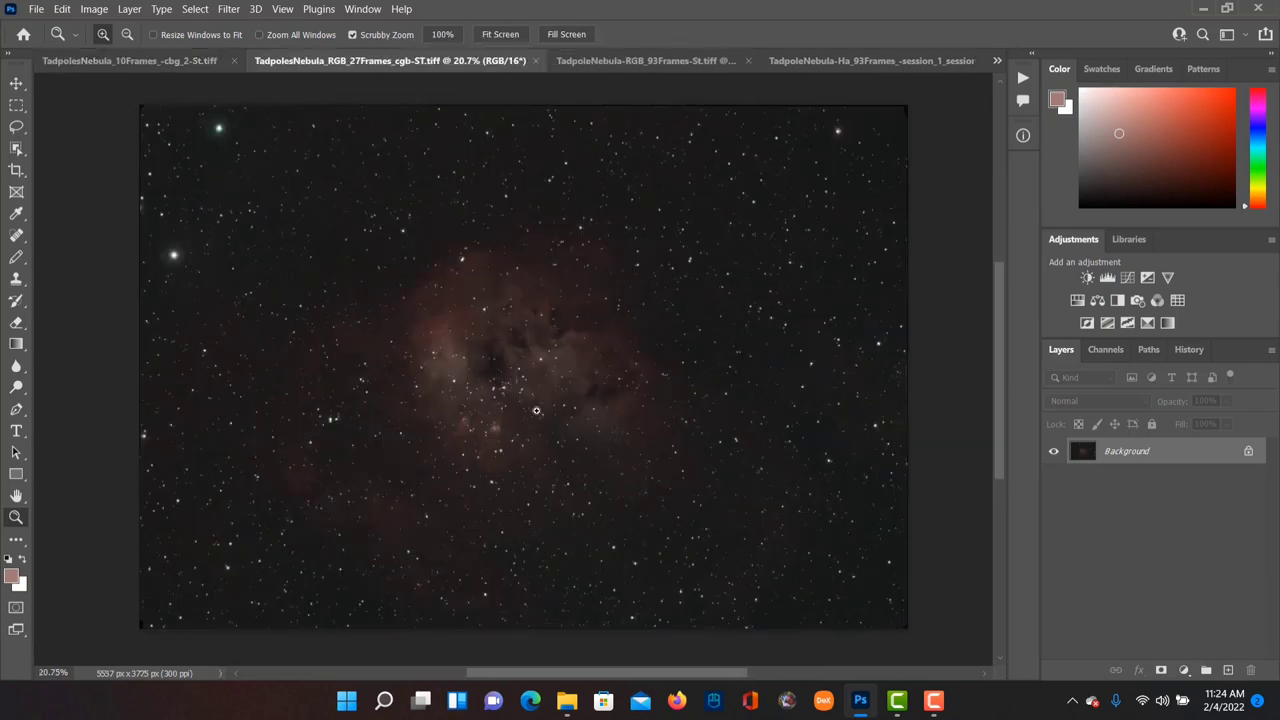
pyautogui.moveTo(590, 395); pyautogui.dragTo(569, 406)
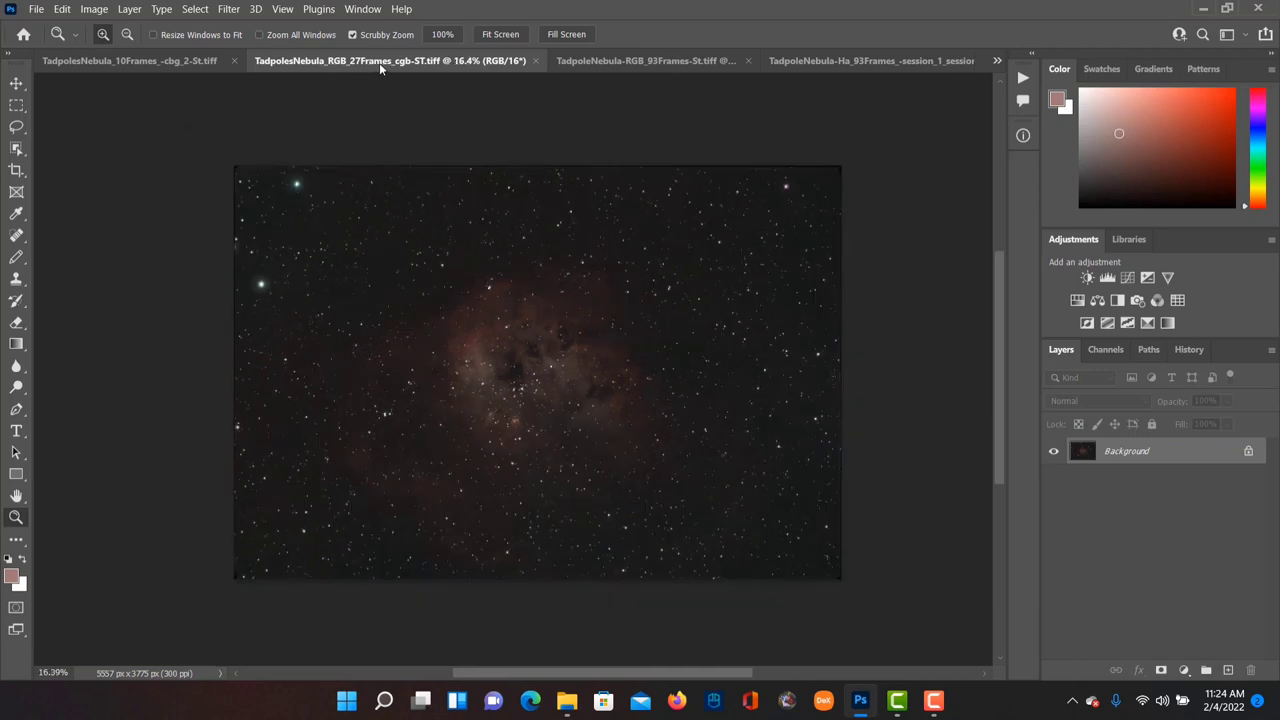
pyautogui.click(689, 58)
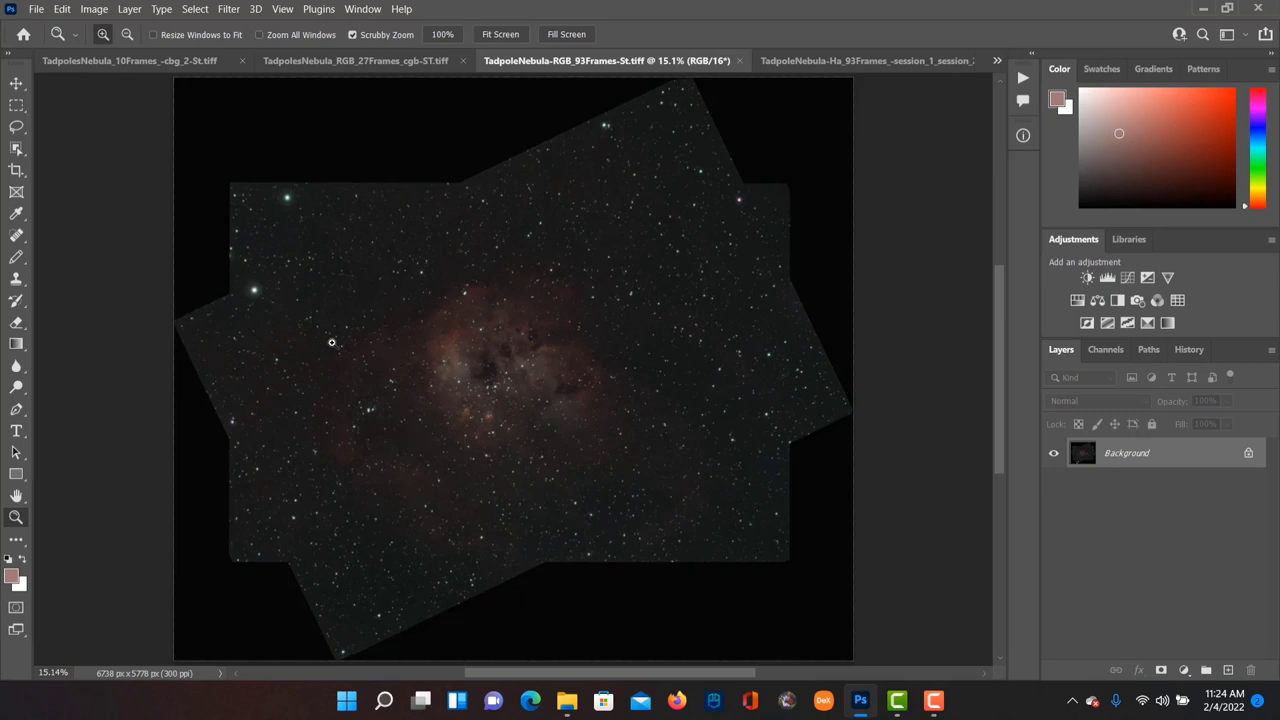
pyautogui.hotkey('ctrl', 'Tab')
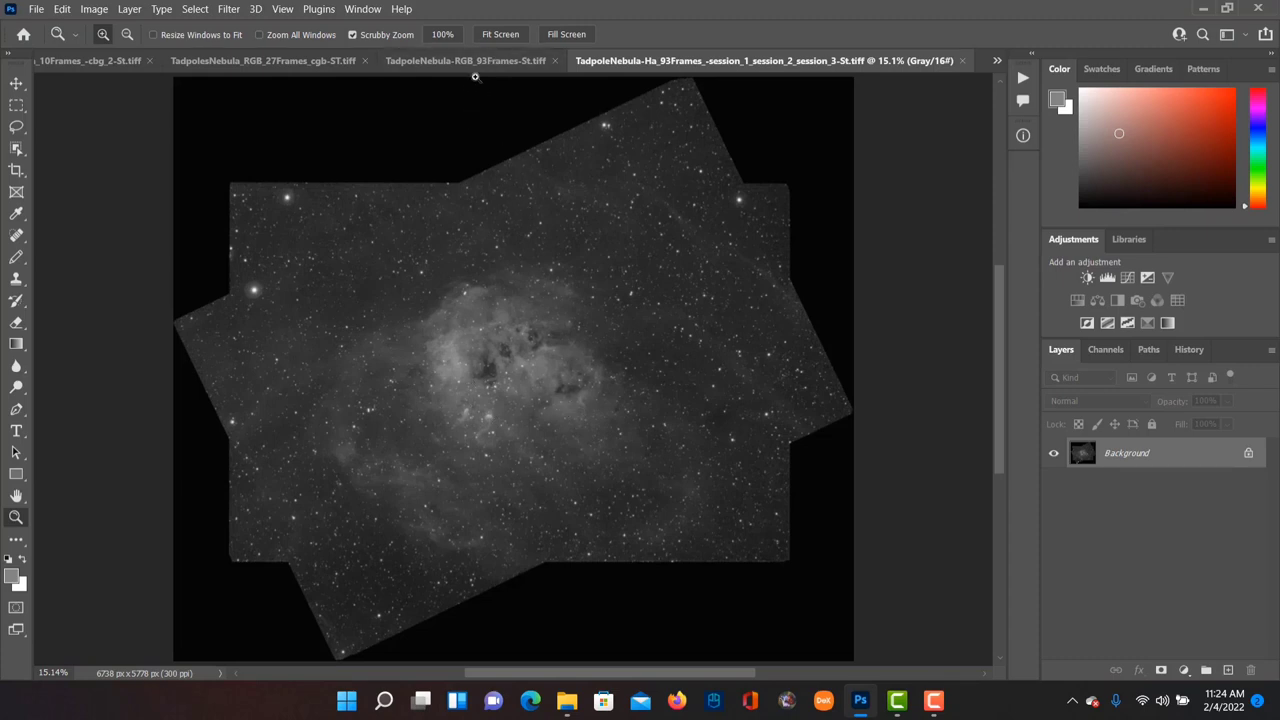
pyautogui.click(465, 60)
pyautogui.click(860, 60)
pyautogui.moveTo(483, 403); pyautogui.dragTo(691, 382)
pyautogui.scroll(-2, 468, 418)
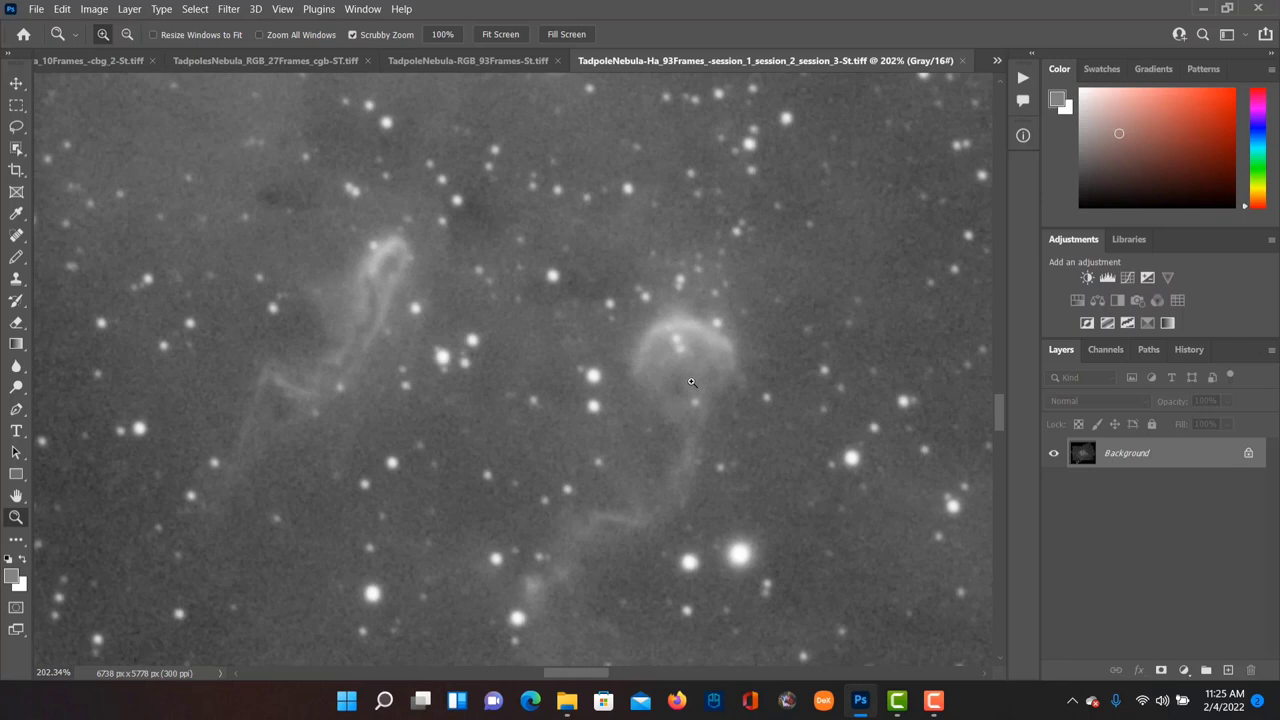
pyautogui.scroll(-3, 741, 453)
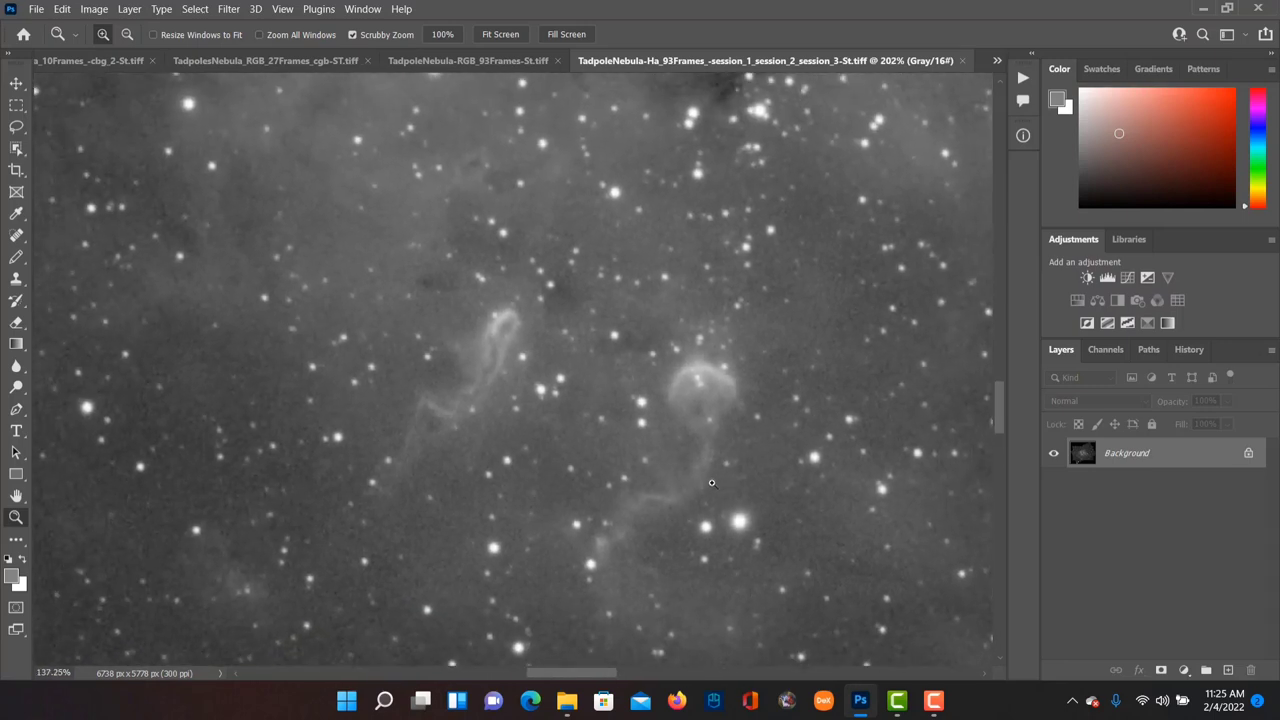
pyautogui.scroll(-3, 745, 503)
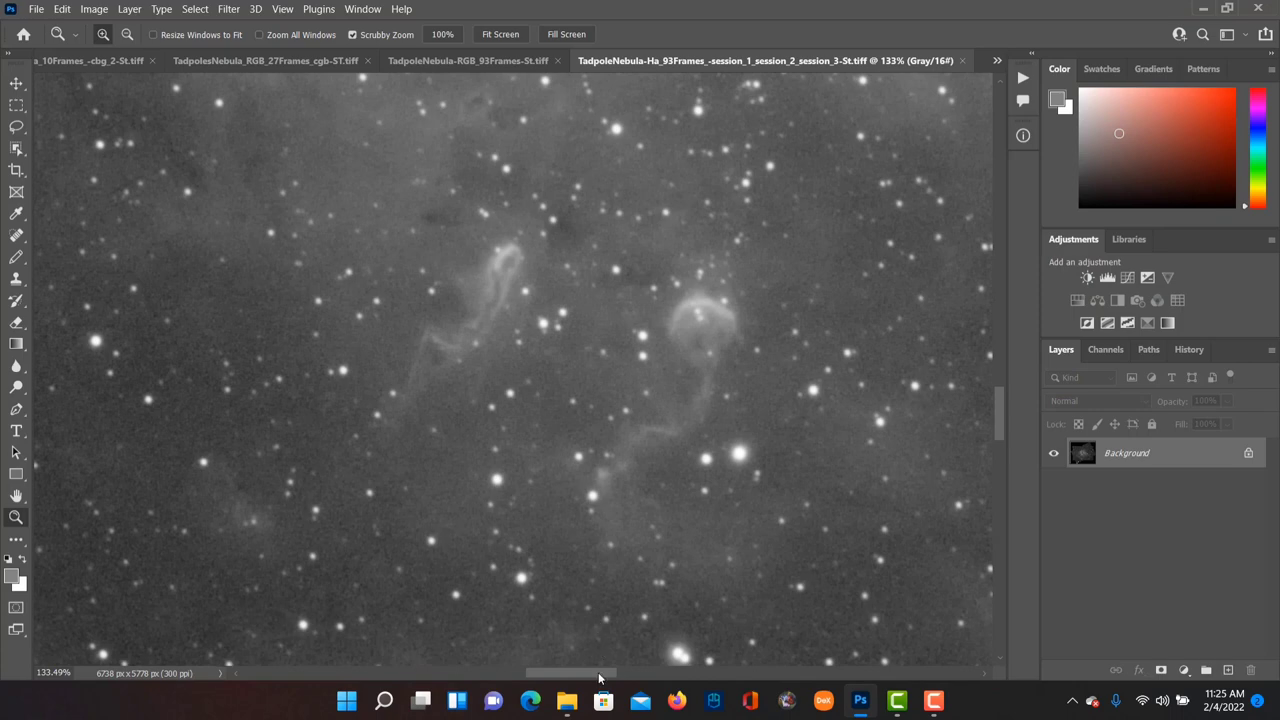
pyautogui.hscroll(3, 599, 679)
pyautogui.scroll(-5, 693, 501)
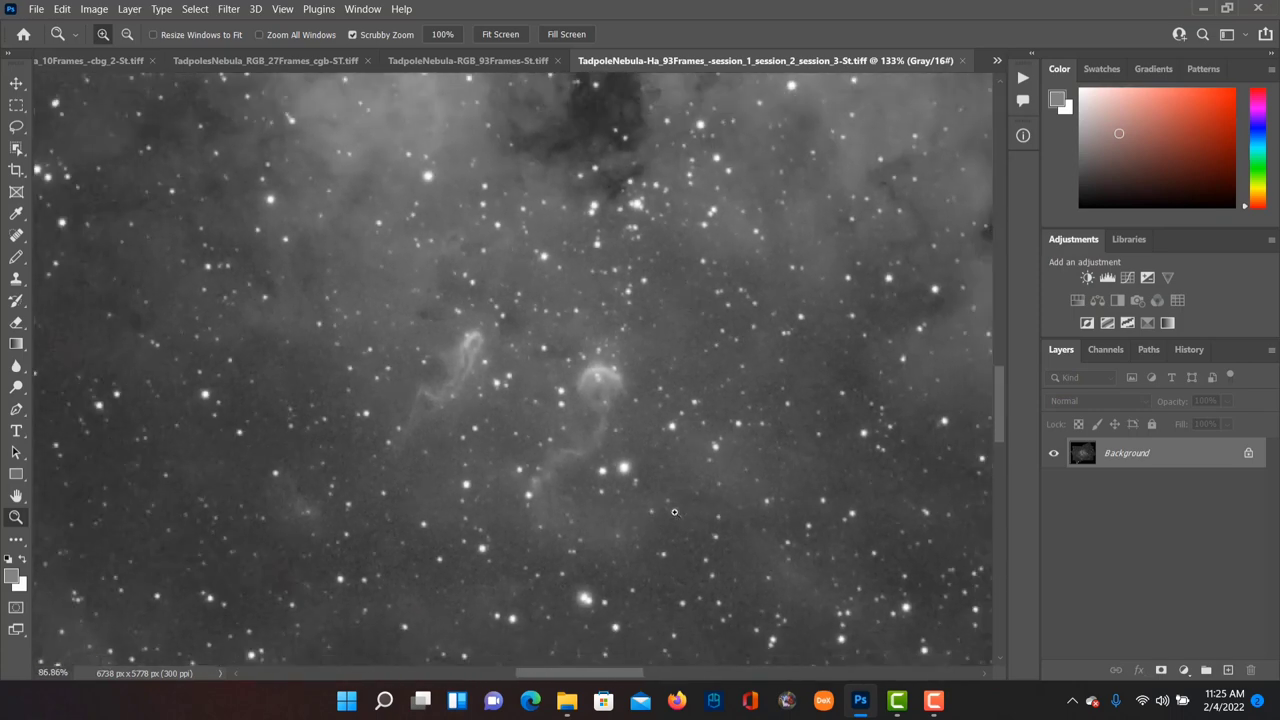
pyautogui.scroll(2, 650, 333)
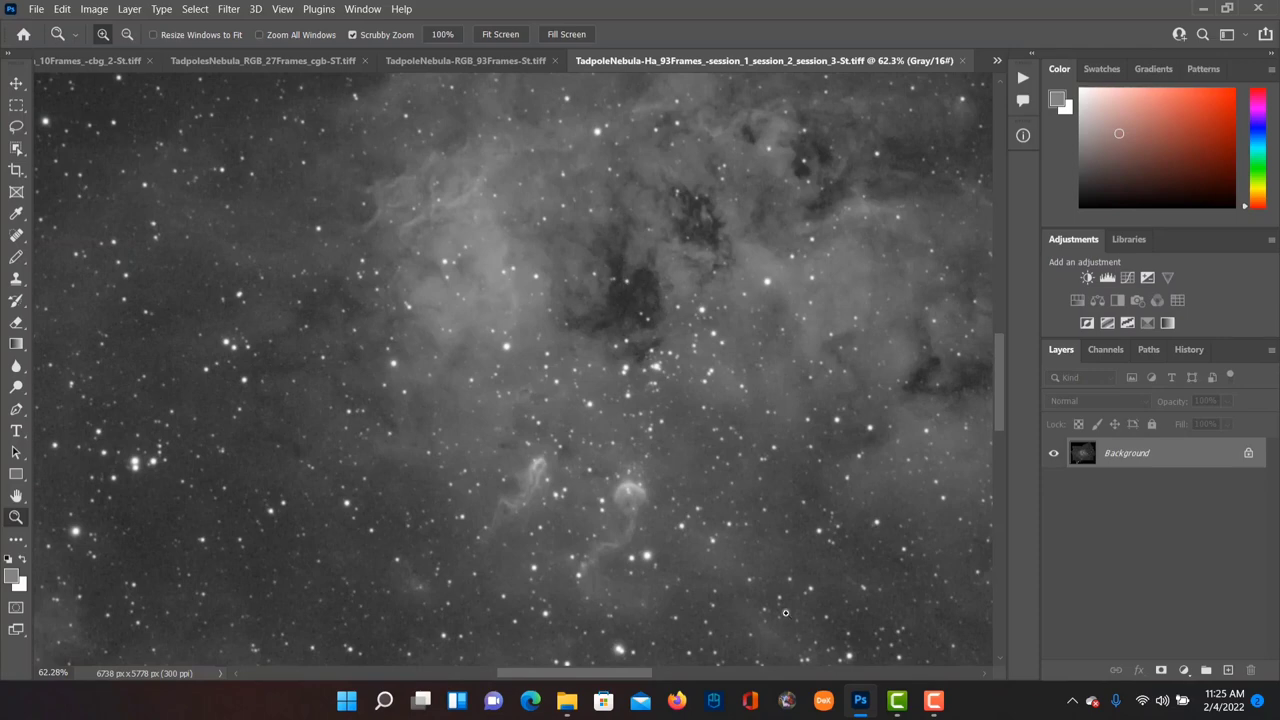
pyautogui.scroll(-5, 785, 612)
pyautogui.scroll(-5, 463, 474)
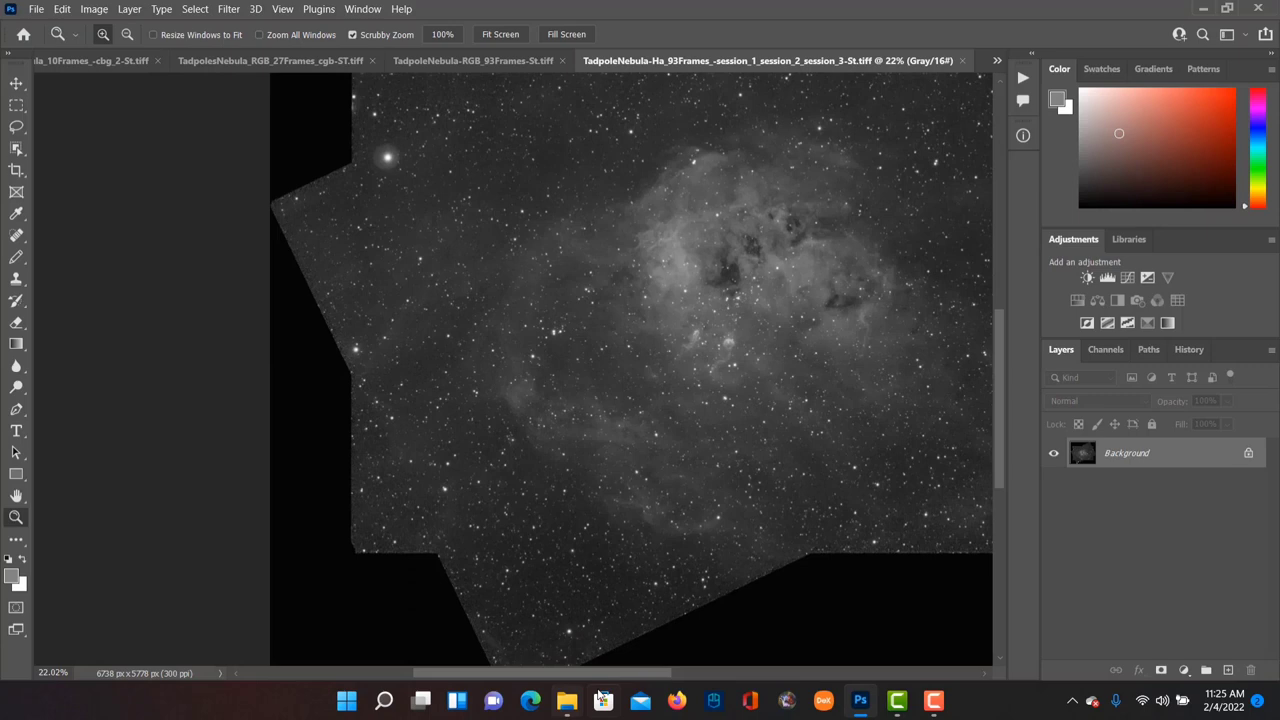
pyautogui.moveTo(600, 672); pyautogui.dragTo(684, 672)
pyautogui.scroll(2, 897, 400)
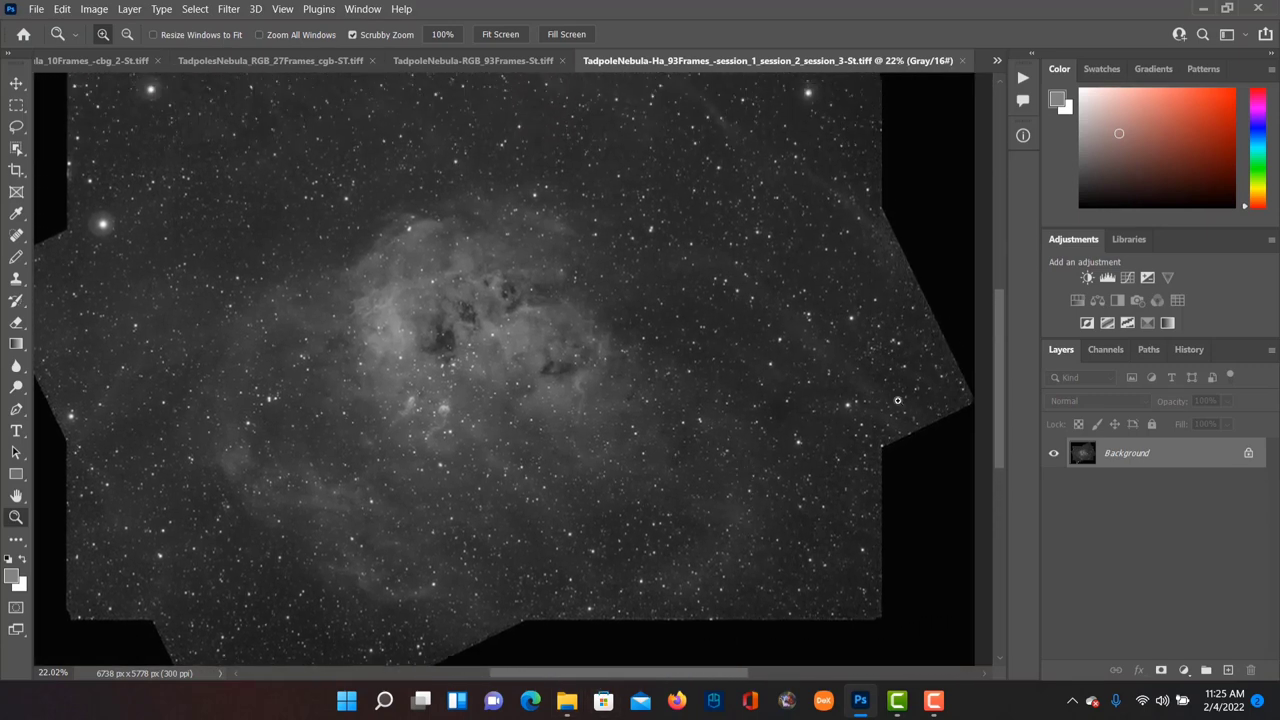
pyautogui.scroll(2, 826, 331)
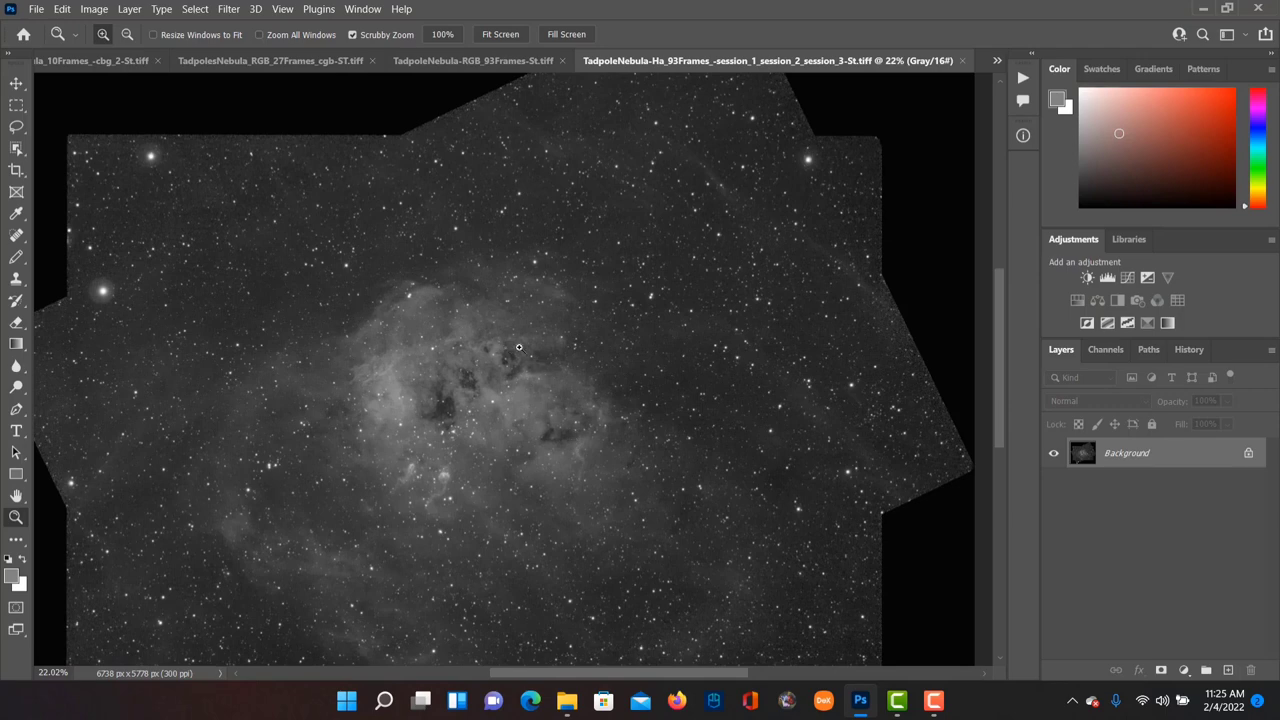
pyautogui.scroll(10, 519, 347)
pyautogui.scroll(-3, 463, 370)
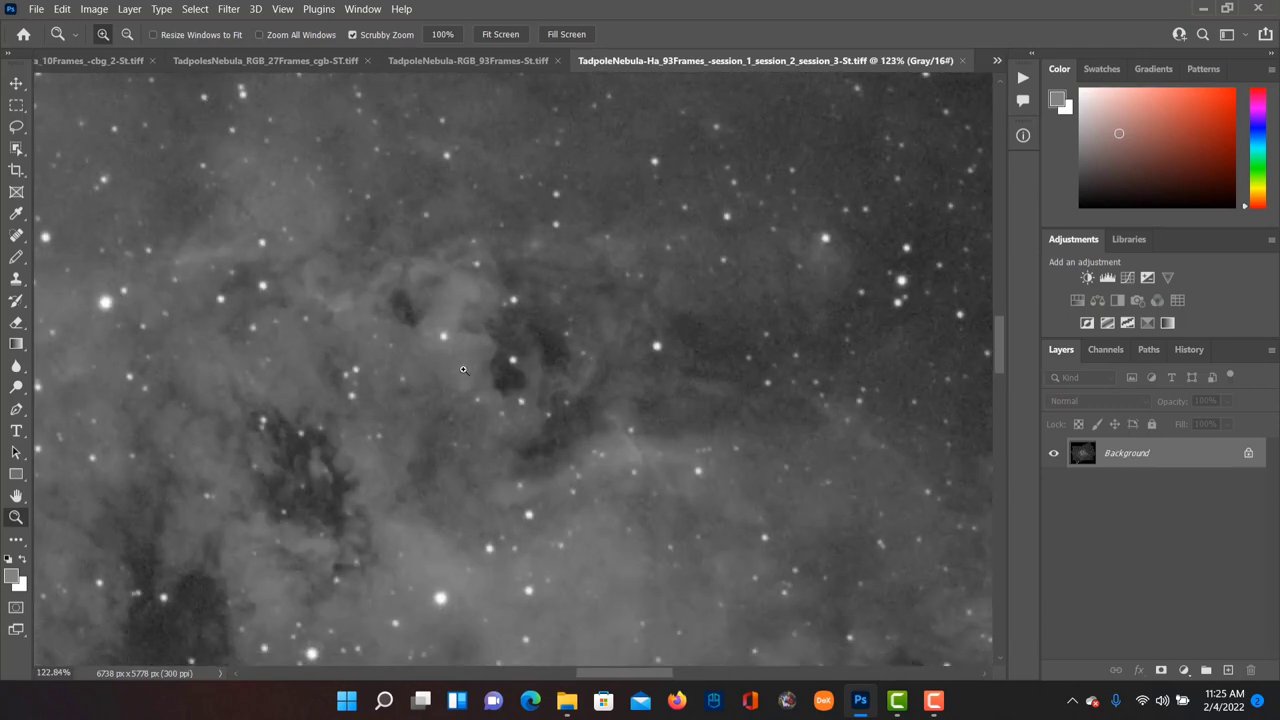
pyautogui.scroll(-3, 463, 370)
pyautogui.scroll(3, 217, 479)
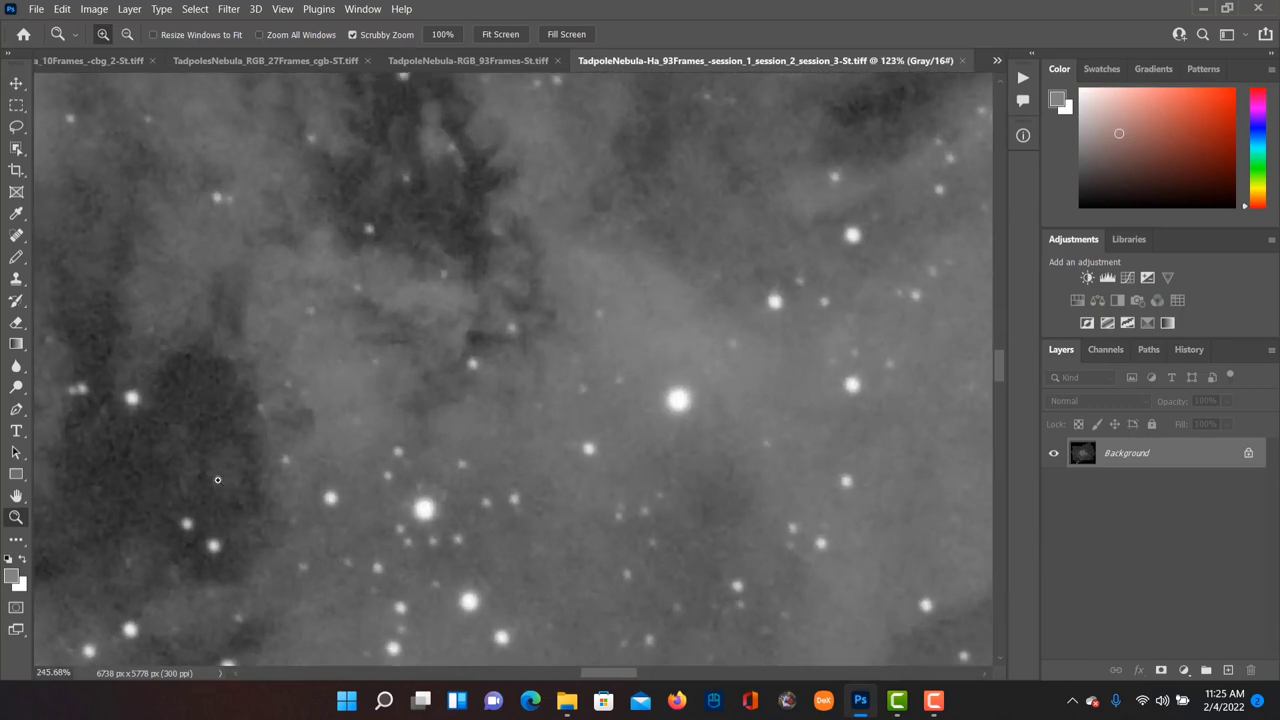
pyautogui.scroll(-10, 217, 479)
pyautogui.rightClick(410, 440)
pyautogui.click(455, 452)
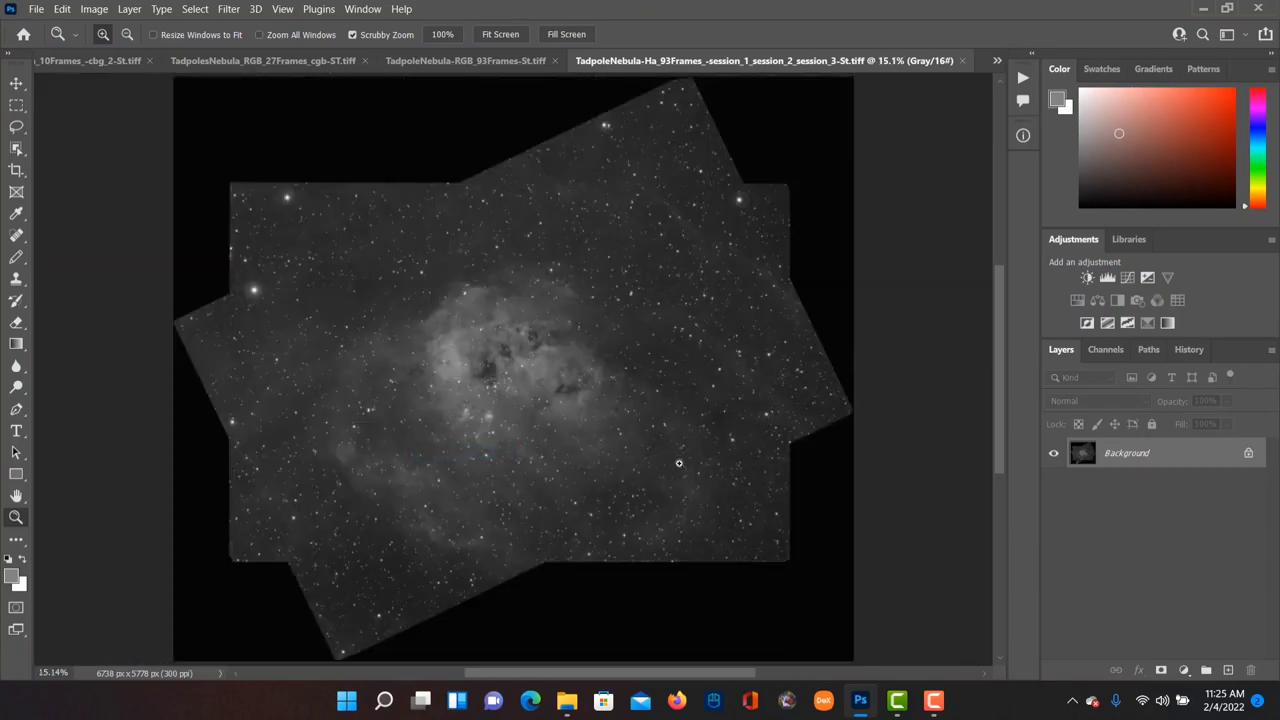
# Flip through the 93-, 27- and 10-frame colour stacks, zooming in and out on the 27-frame image
pyautogui.click(473, 62)
pyautogui.click(358, 62)
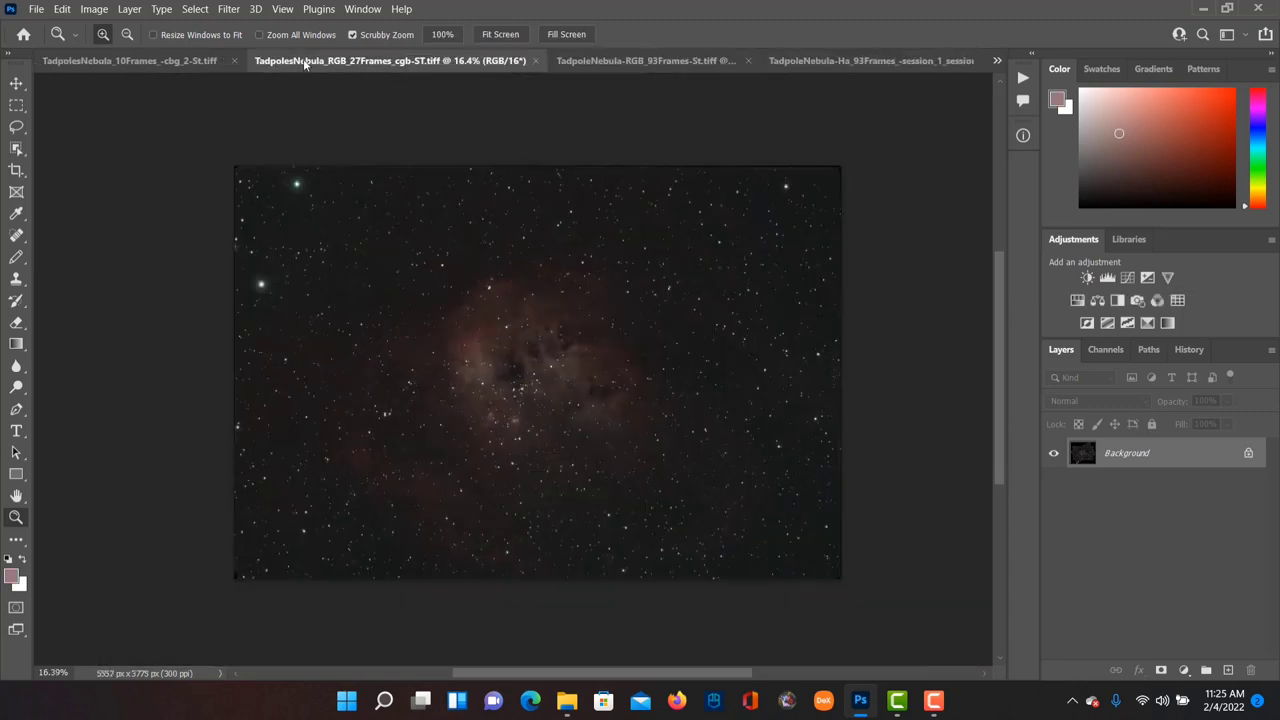
pyautogui.click(145, 61)
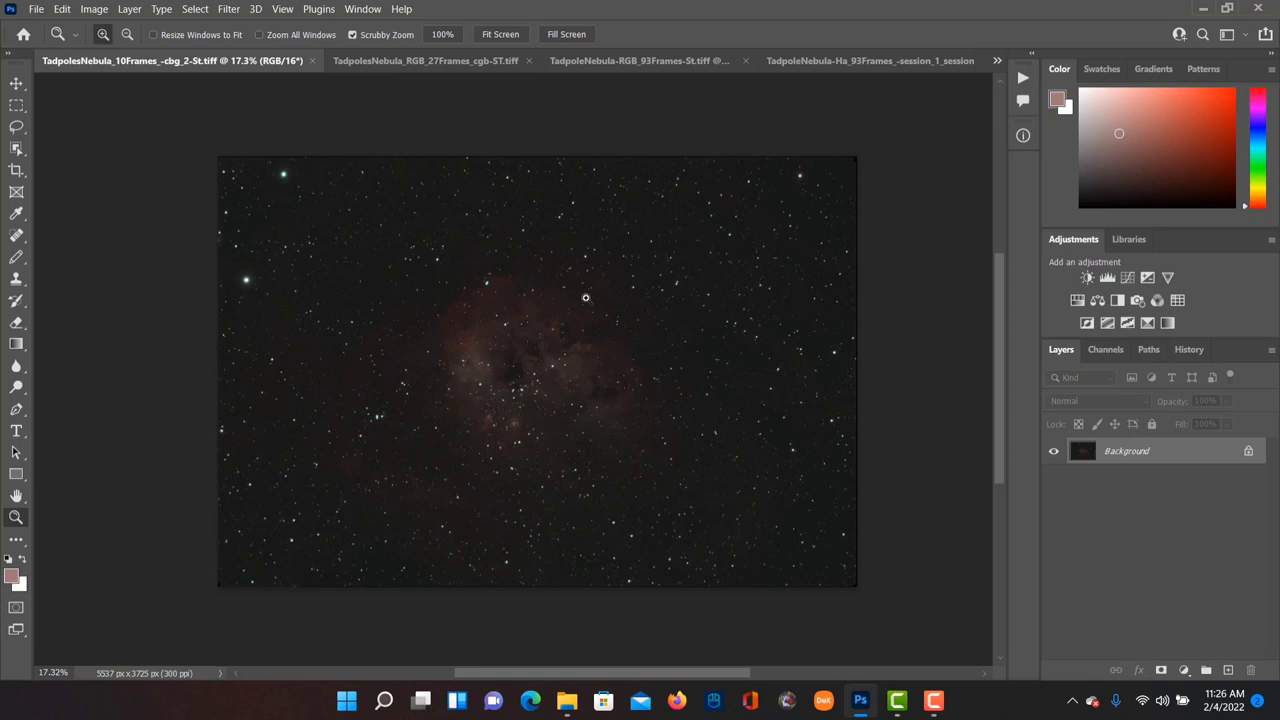
pyautogui.click(432, 61)
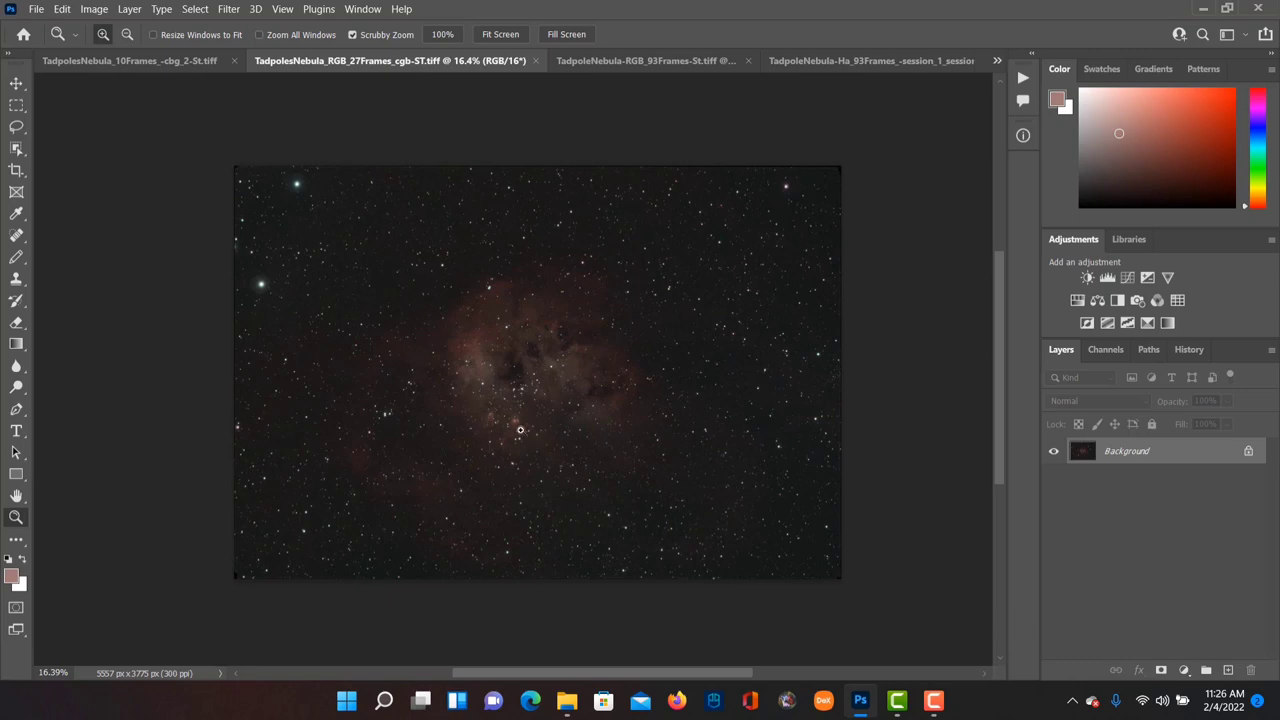
pyautogui.moveTo(515, 427); pyautogui.dragTo(724, 468)
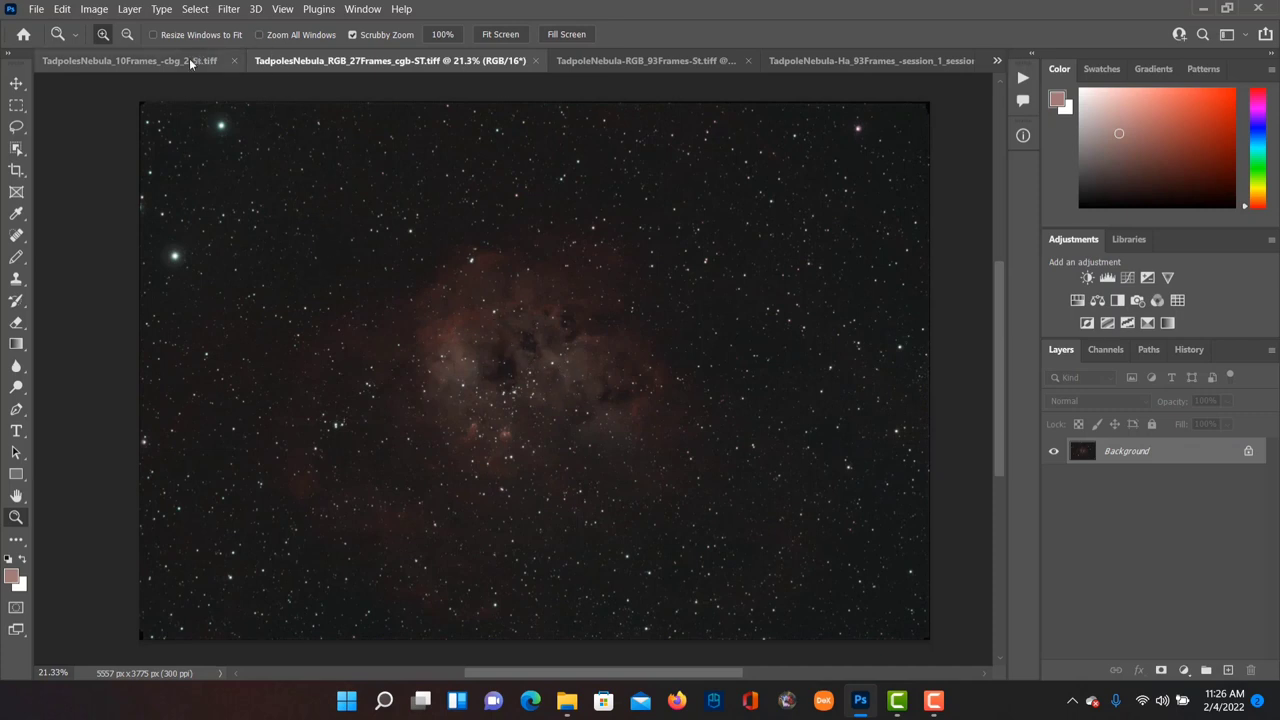
pyautogui.moveTo(575, 352); pyautogui.dragTo(400, 320)
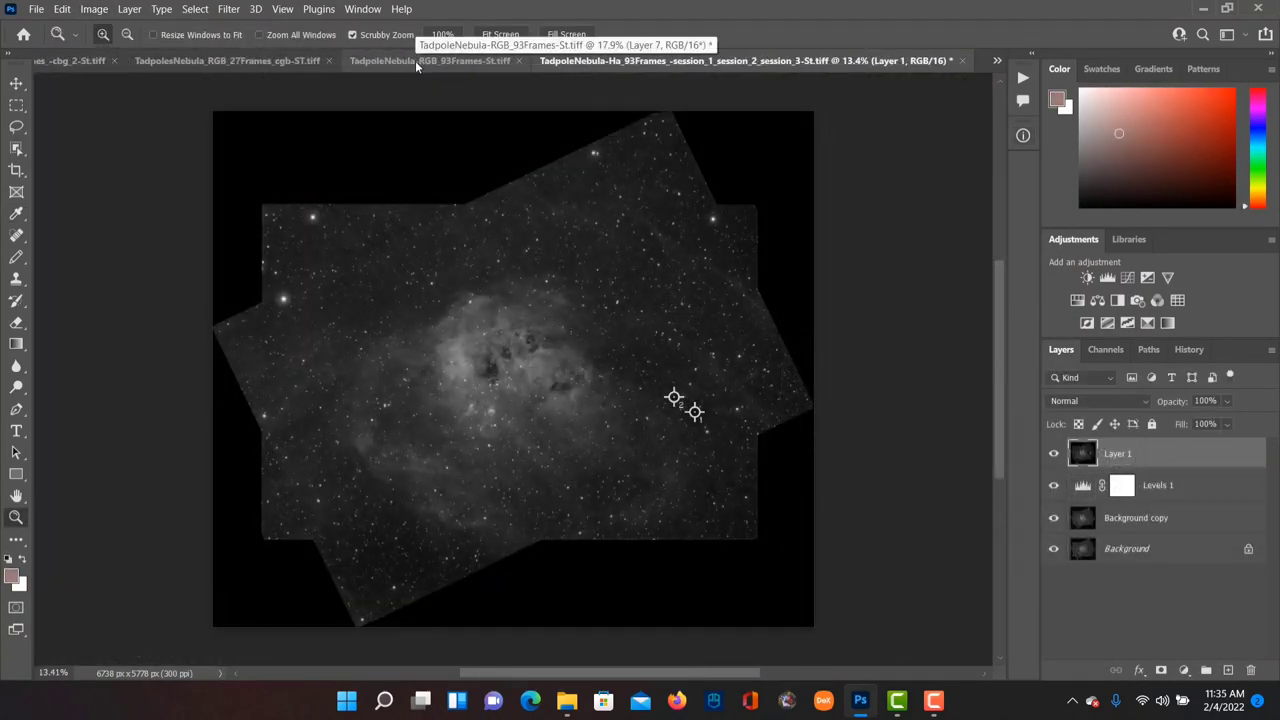
# Cycle through the 93-, 27- and 10-frame stacks, zooming out on the 10-frame image
pyautogui.click(415, 60)
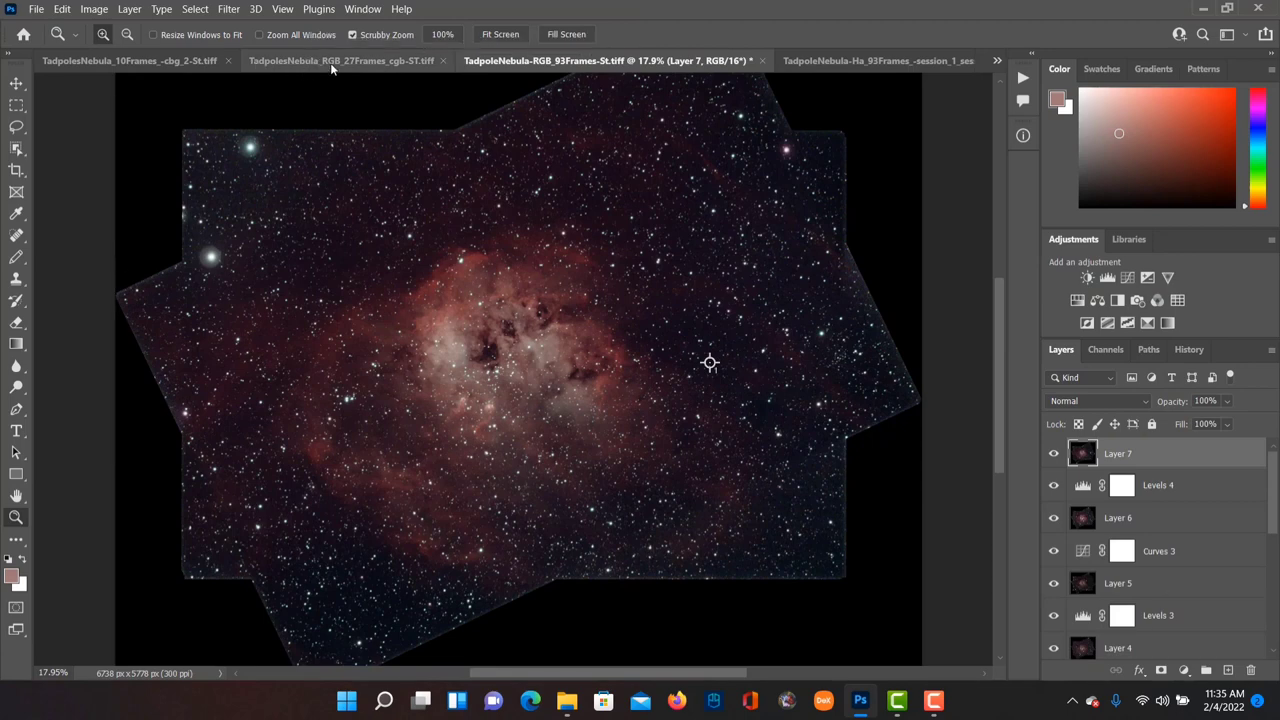
pyautogui.click(331, 62)
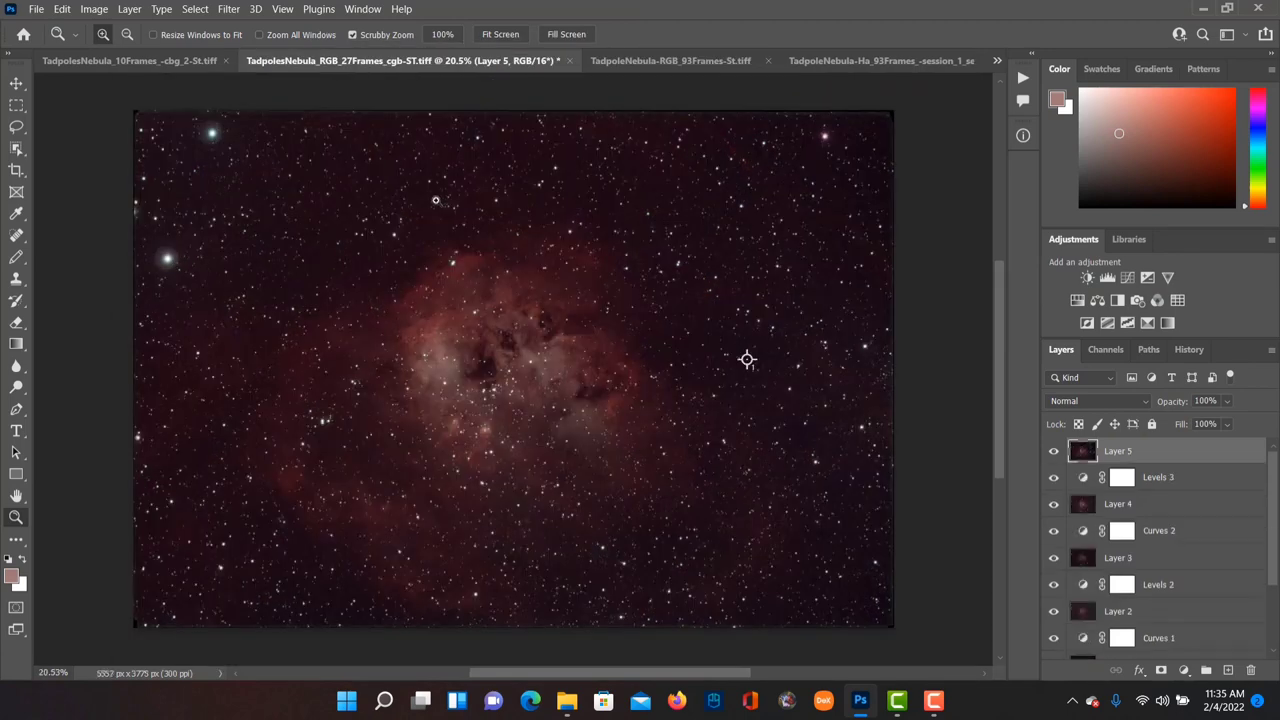
pyautogui.click(160, 70)
pyautogui.moveTo(544, 434); pyautogui.dragTo(522, 453)
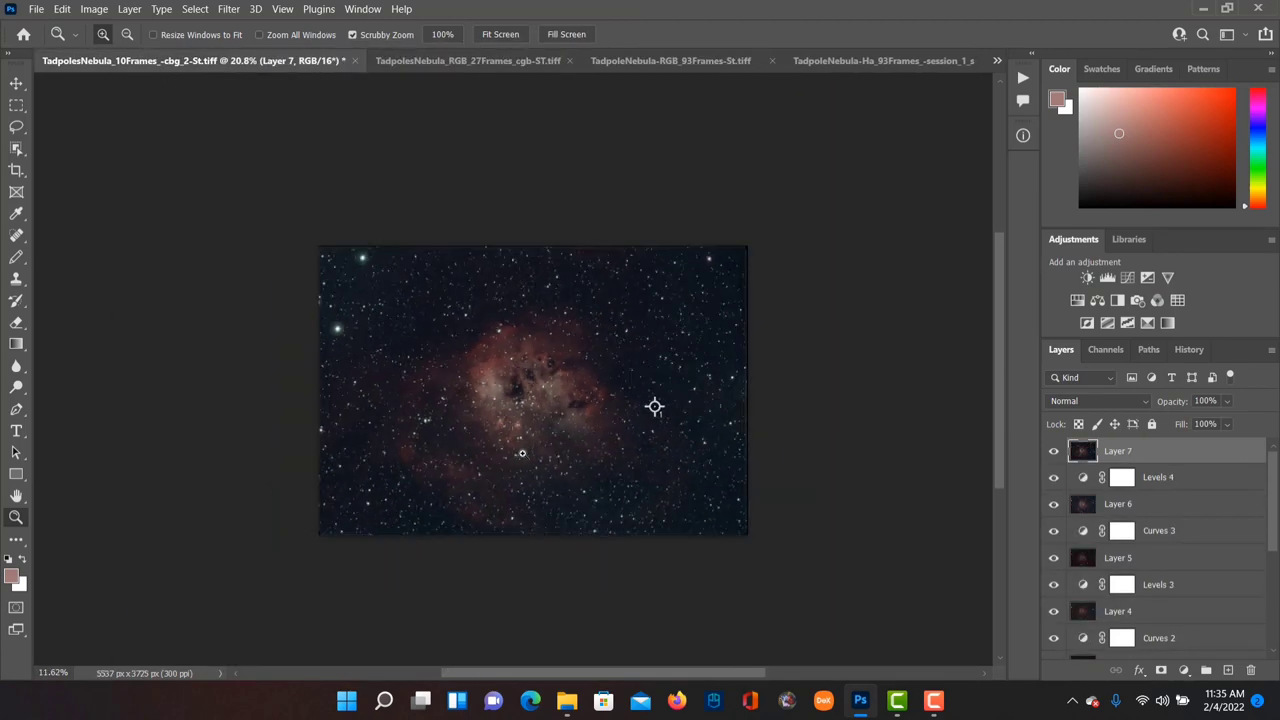
pyautogui.click(460, 62)
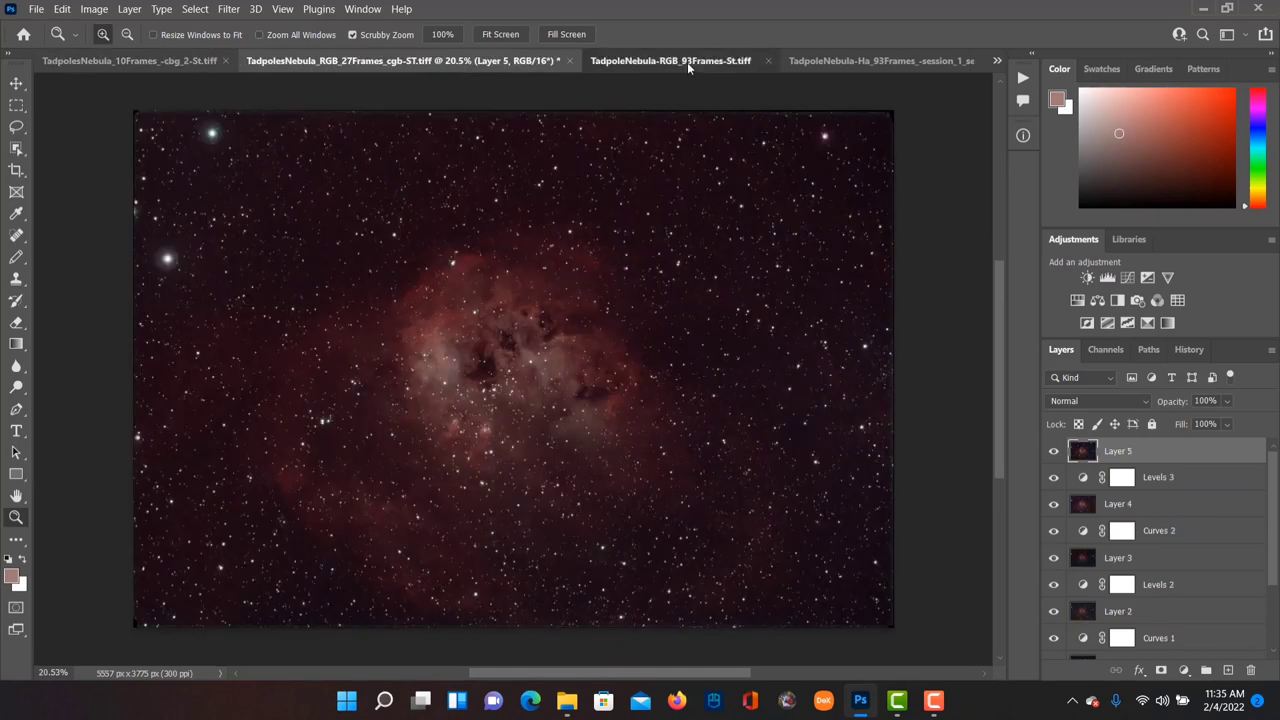
# Fit the 93-frame mosaic on screen and drag its tab out into a floating window
pyautogui.click(687, 62)
pyautogui.moveTo(507, 413); pyautogui.dragTo(579, 407)
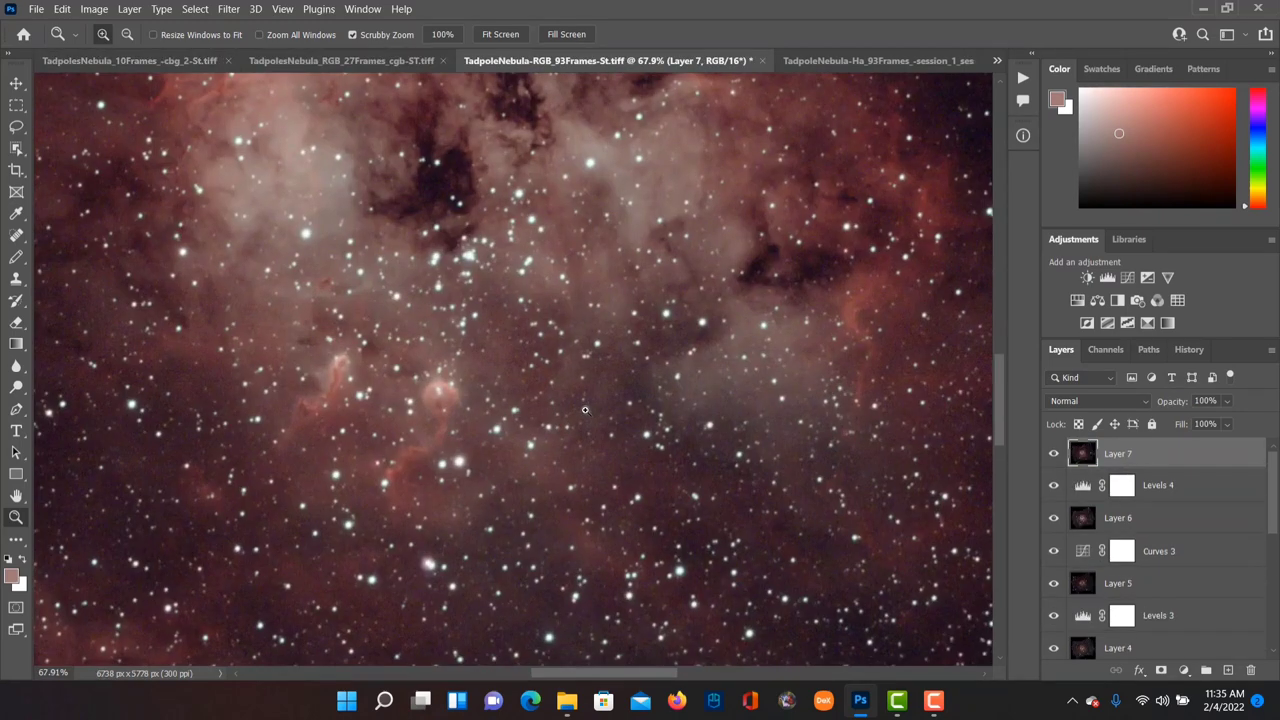
pyautogui.rightClick(616, 427)
pyautogui.click(612, 436)
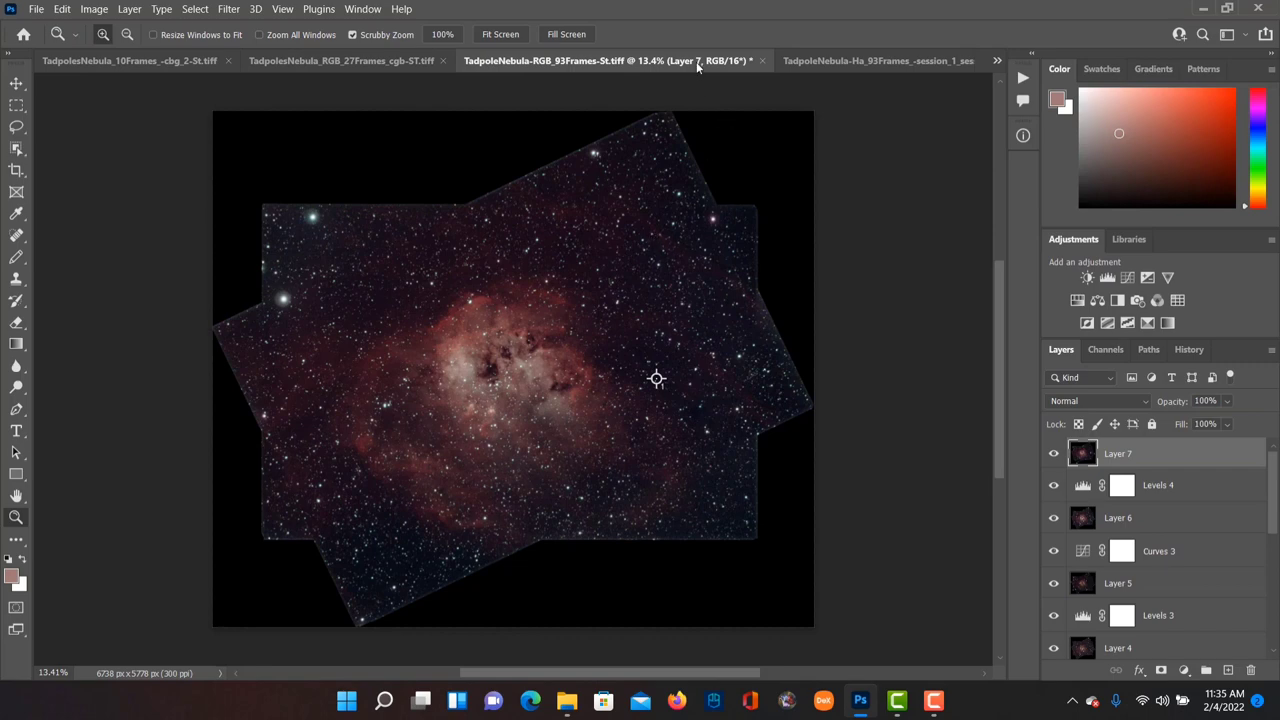
pyautogui.moveTo(693, 67); pyautogui.dragTo(617, 122)
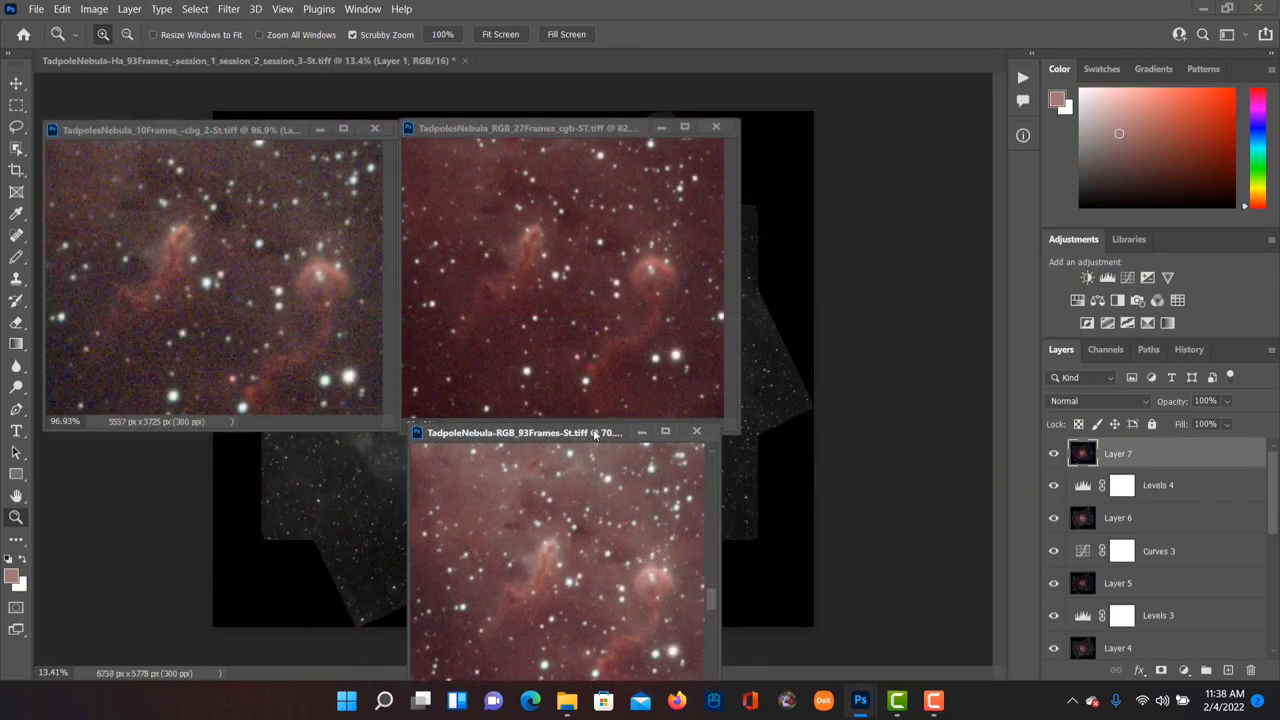
# Place the 93-frame window beside the other two and zoom into the 10-frame nebula detail
pyautogui.moveTo(594, 433); pyautogui.dragTo(906, 130)
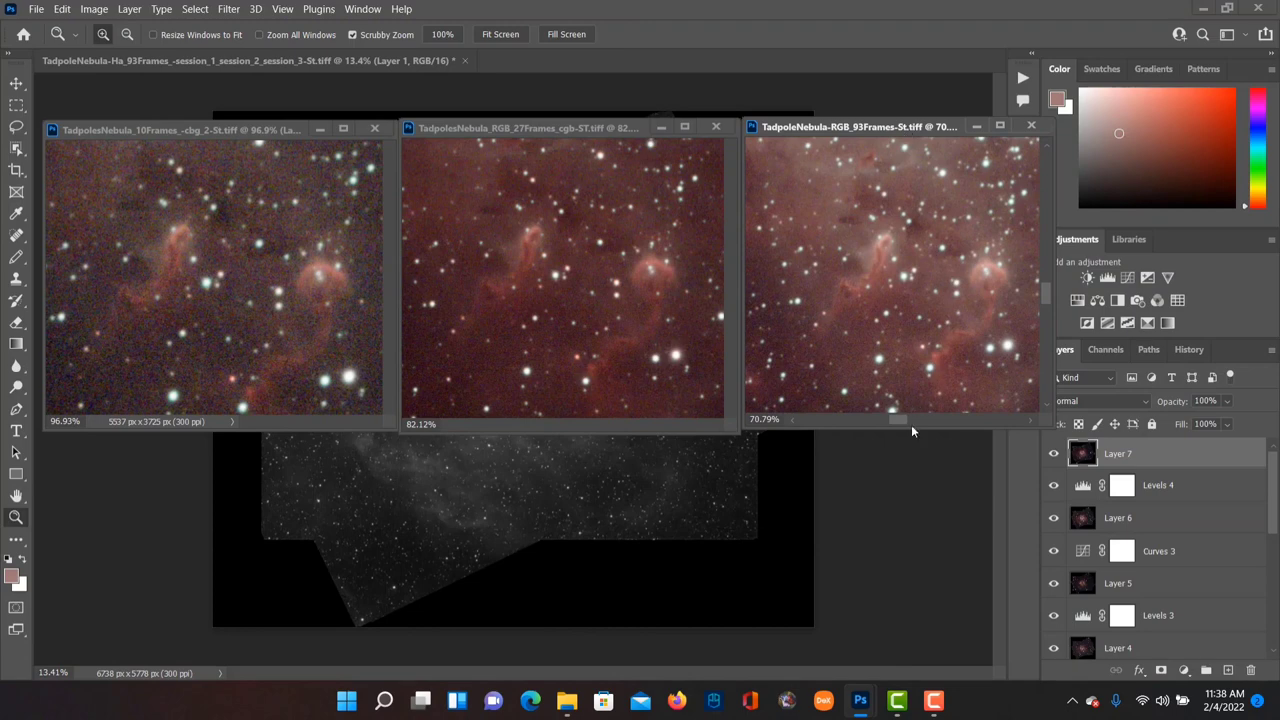
pyautogui.hscroll(3, 893, 419)
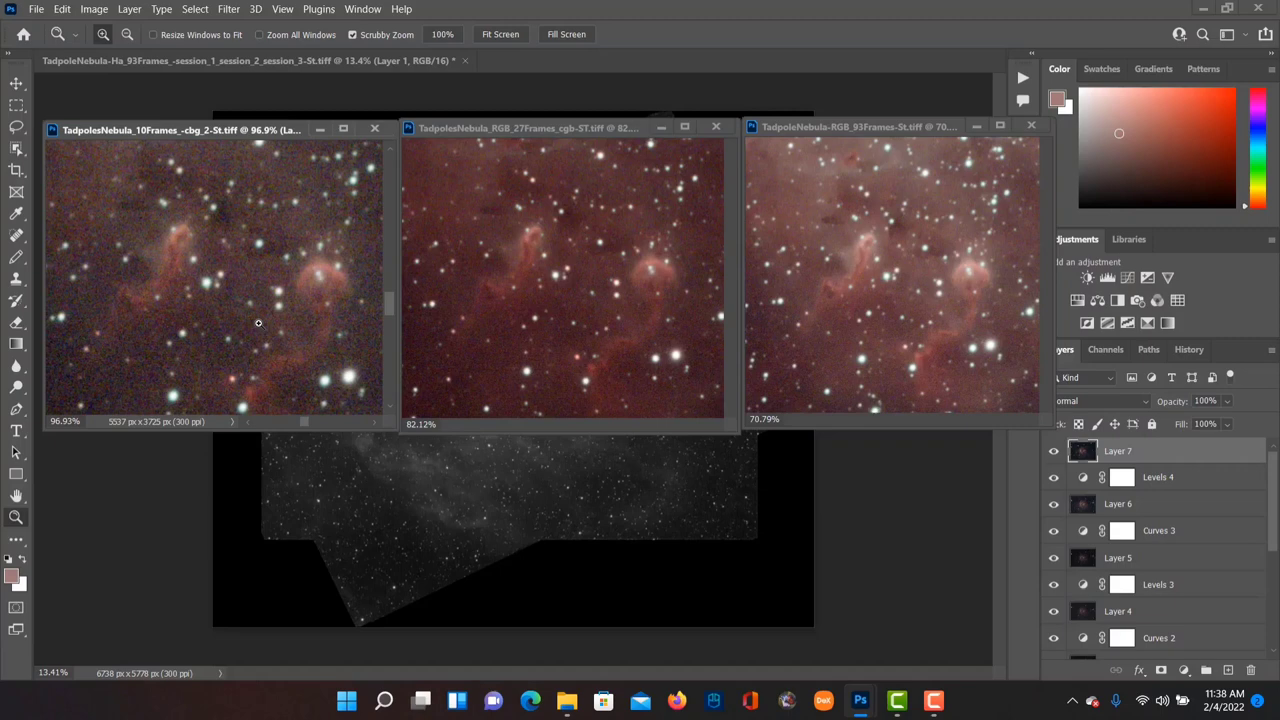
pyautogui.moveTo(250, 311); pyautogui.dragTo(199, 374)
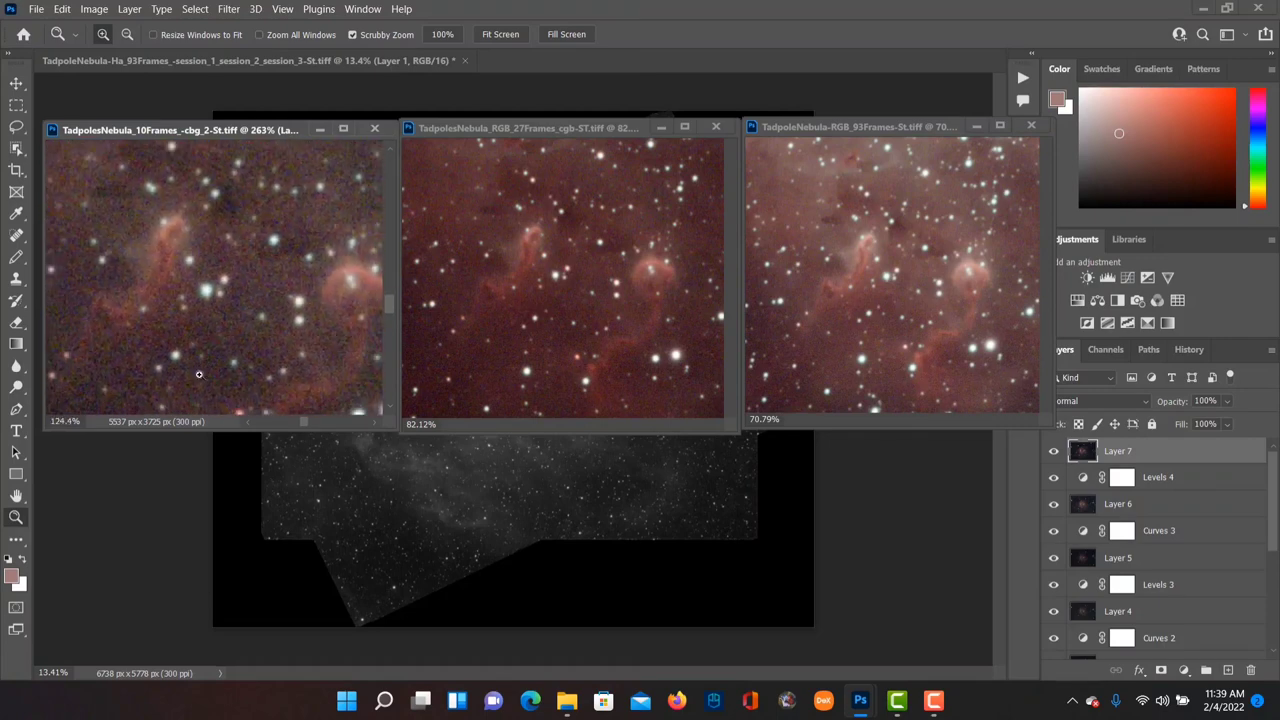
pyautogui.scroll(-5, 304, 423)
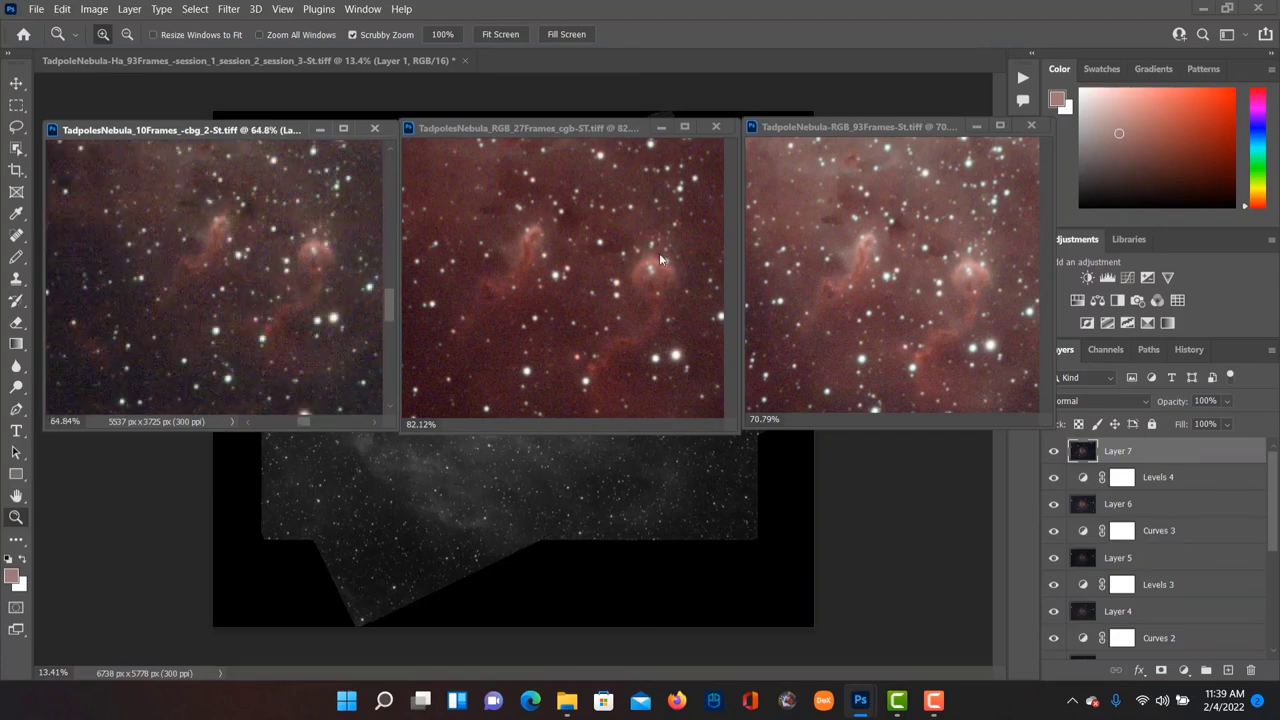
# Activate the 27-frame window and pan around it to inspect its noise
pyautogui.click(540, 257)
pyautogui.scroll(5, 612, 318)
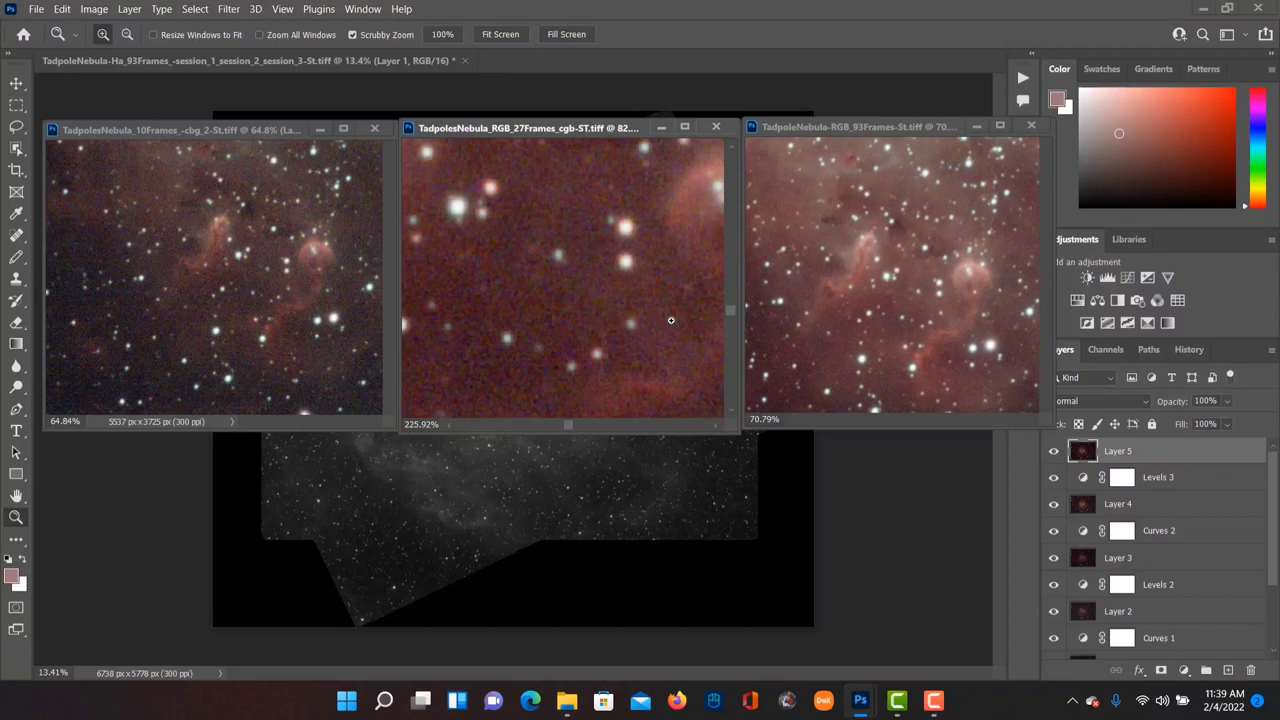
pyautogui.scroll(-4, 622, 335)
pyautogui.scroll(2, 625, 341)
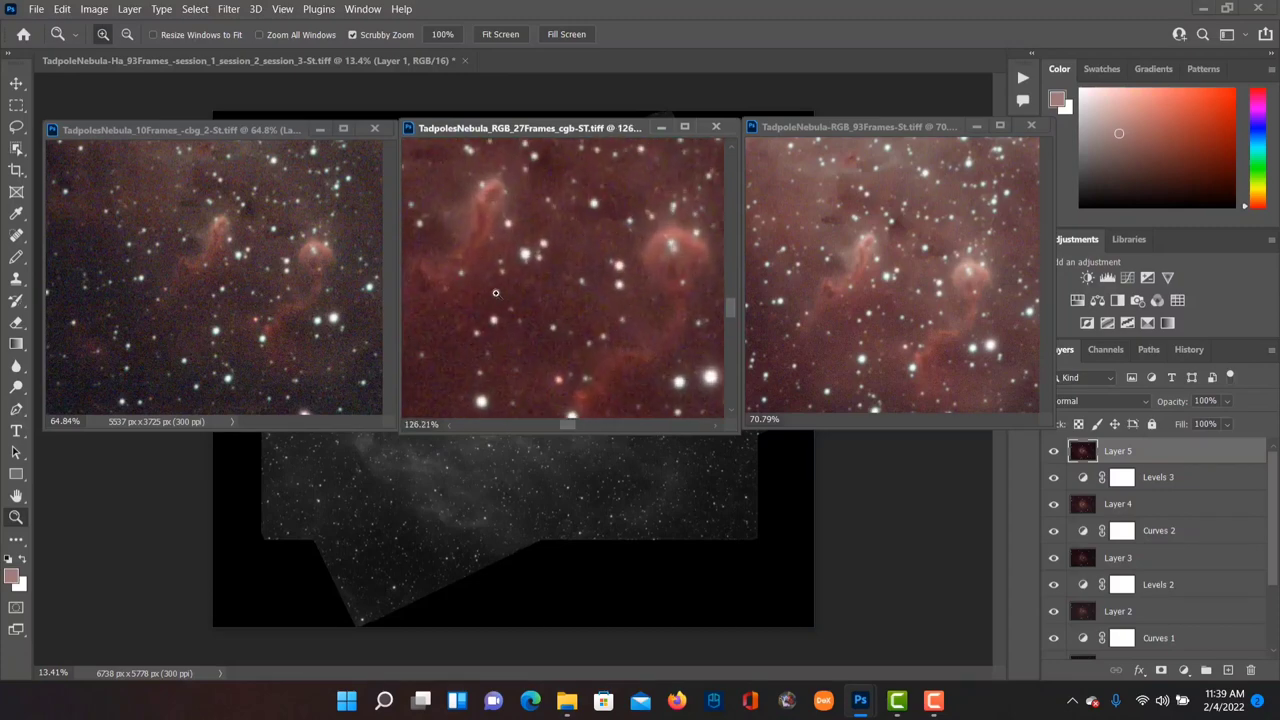
pyautogui.scroll(2, 530, 303)
pyautogui.scroll(-3, 600, 325)
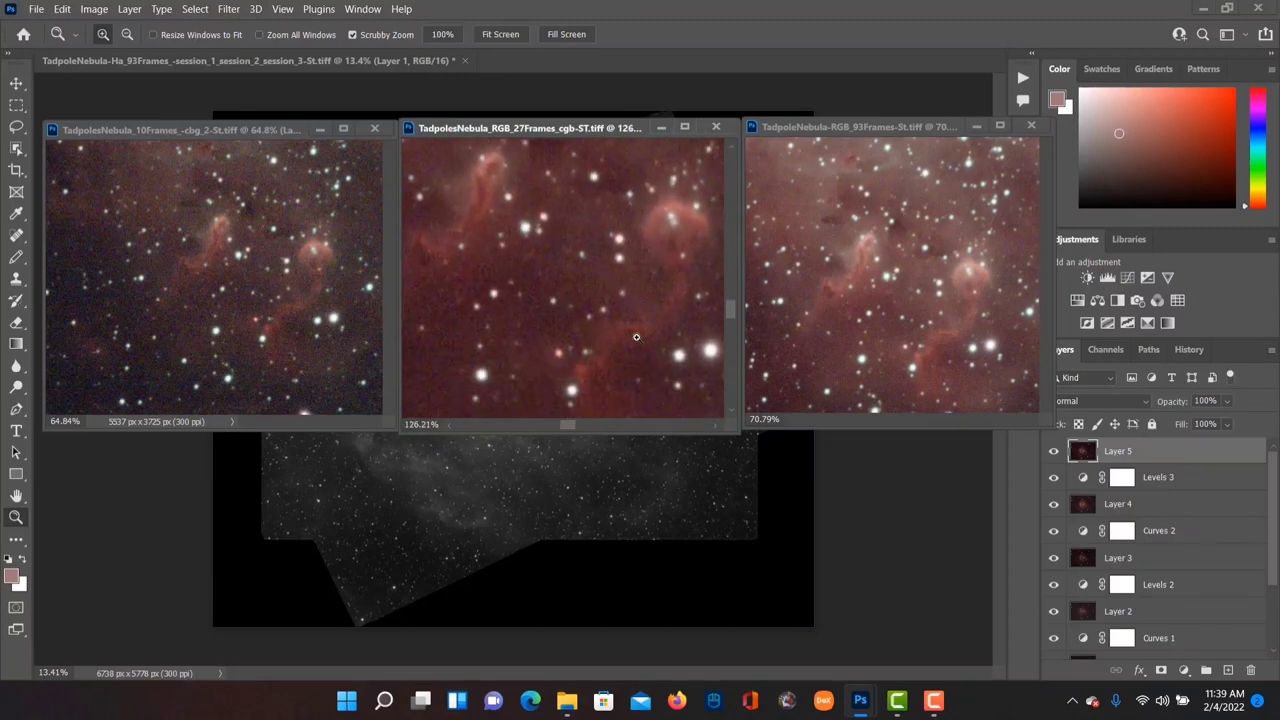
pyautogui.scroll(5, 625, 320)
pyautogui.scroll(-2, 598, 283)
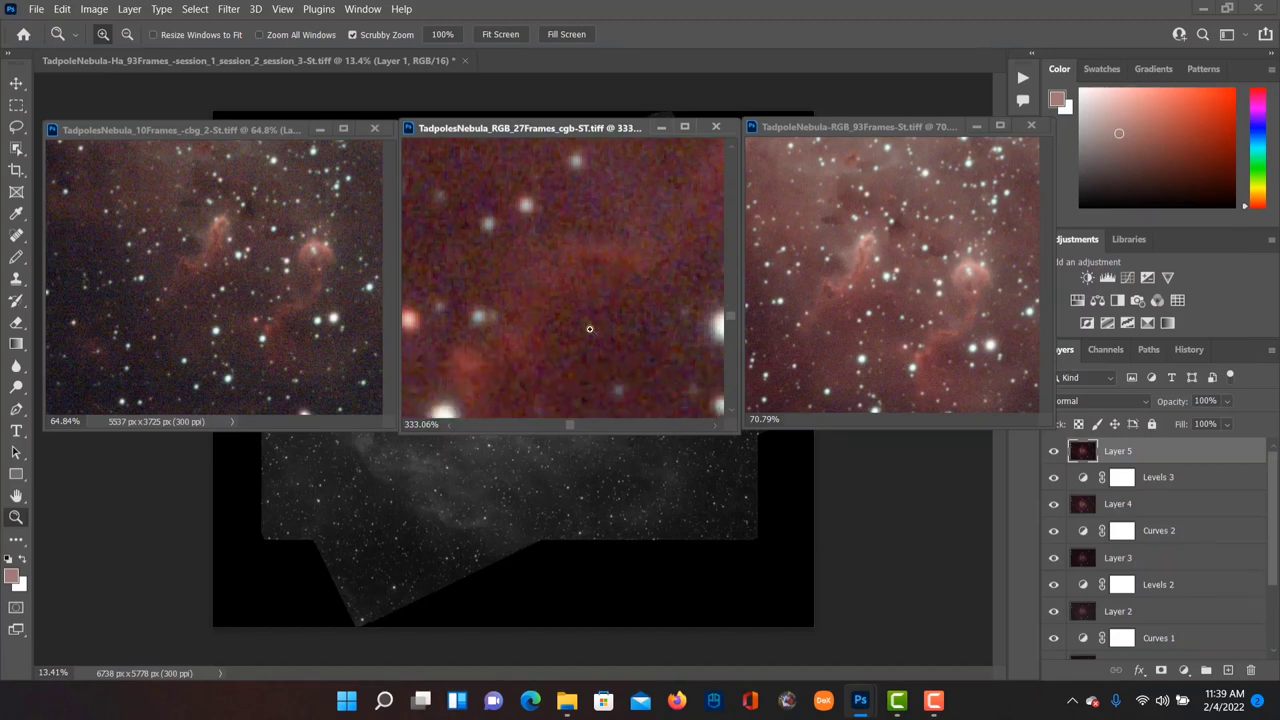
pyautogui.scroll(-4, 601, 276)
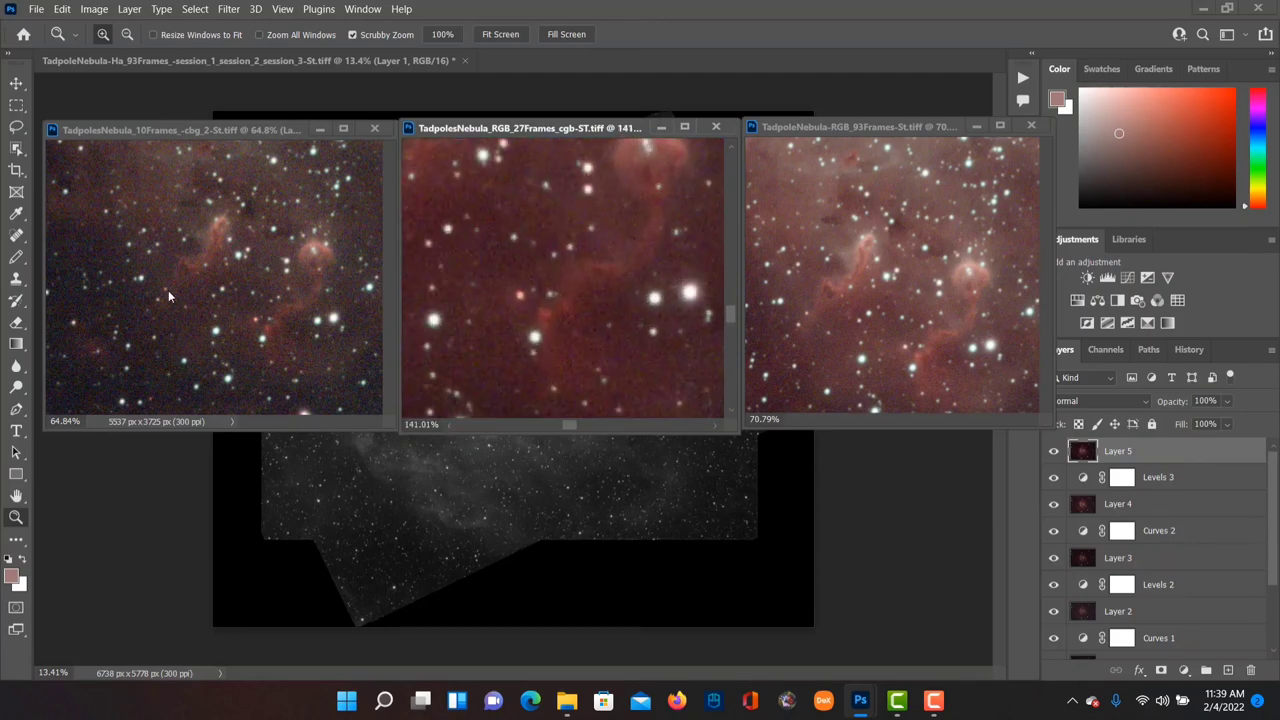
# Zoom into the 10-frame image and pan around to inspect its noise
pyautogui.moveTo(200, 257); pyautogui.dragTo(264, 286)
pyautogui.scroll(3, 264, 286)
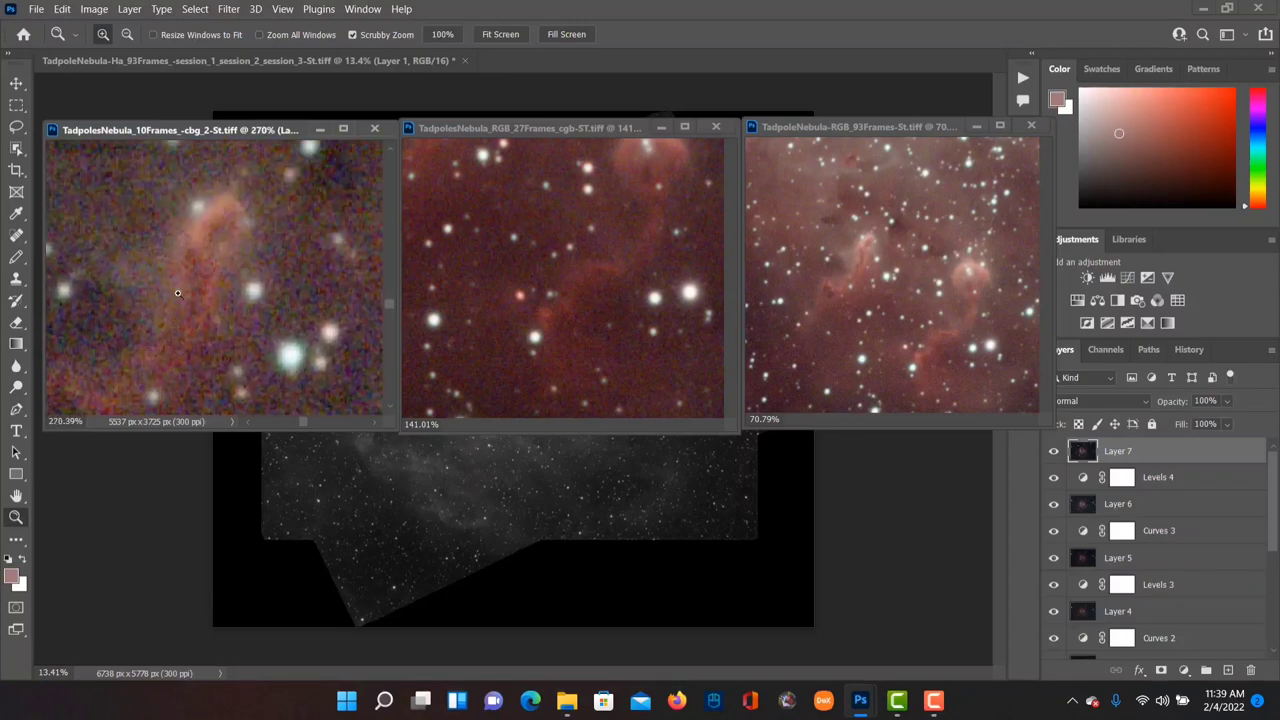
pyautogui.scroll(-5, 186, 283)
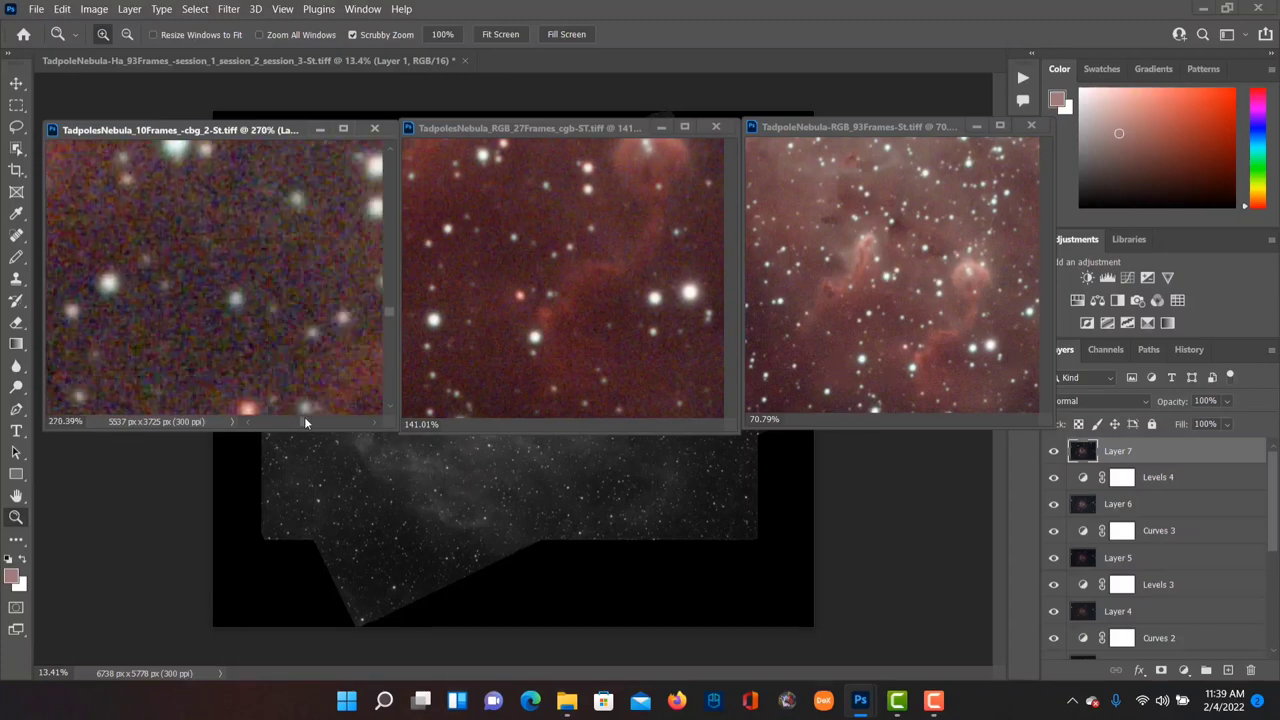
pyautogui.scroll(-5, 305, 418)
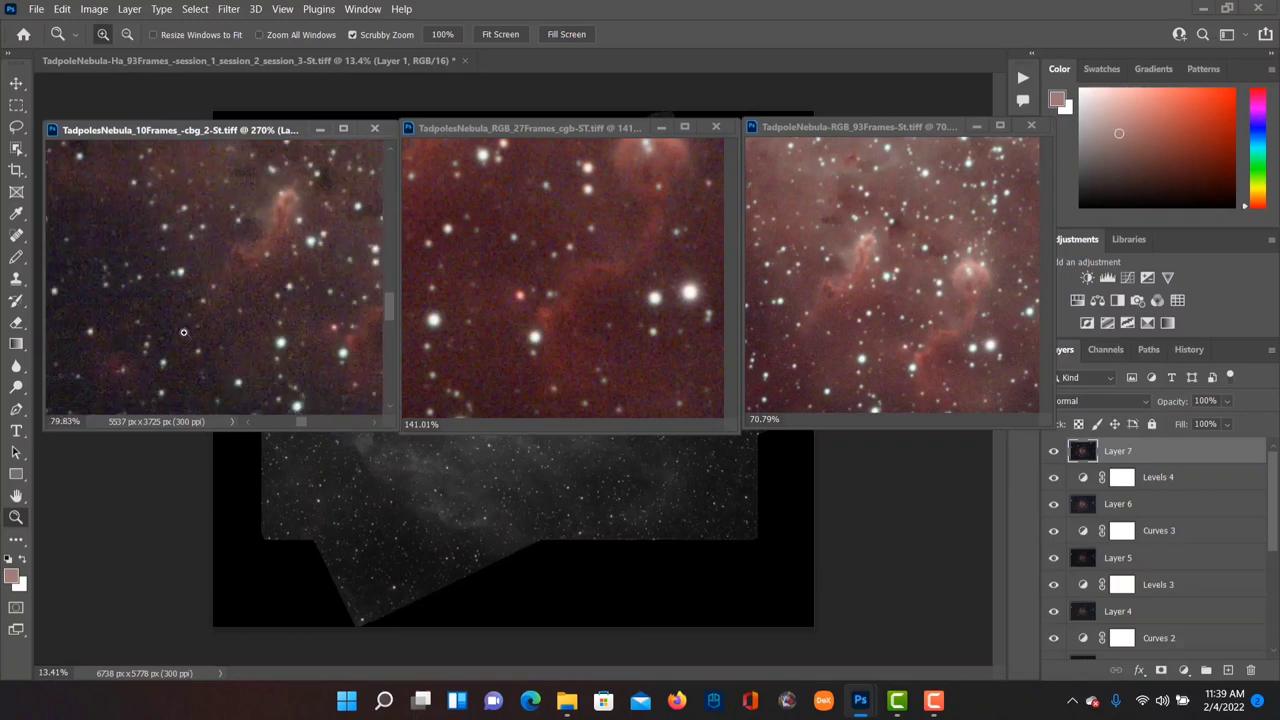
pyautogui.scroll(4, 287, 341)
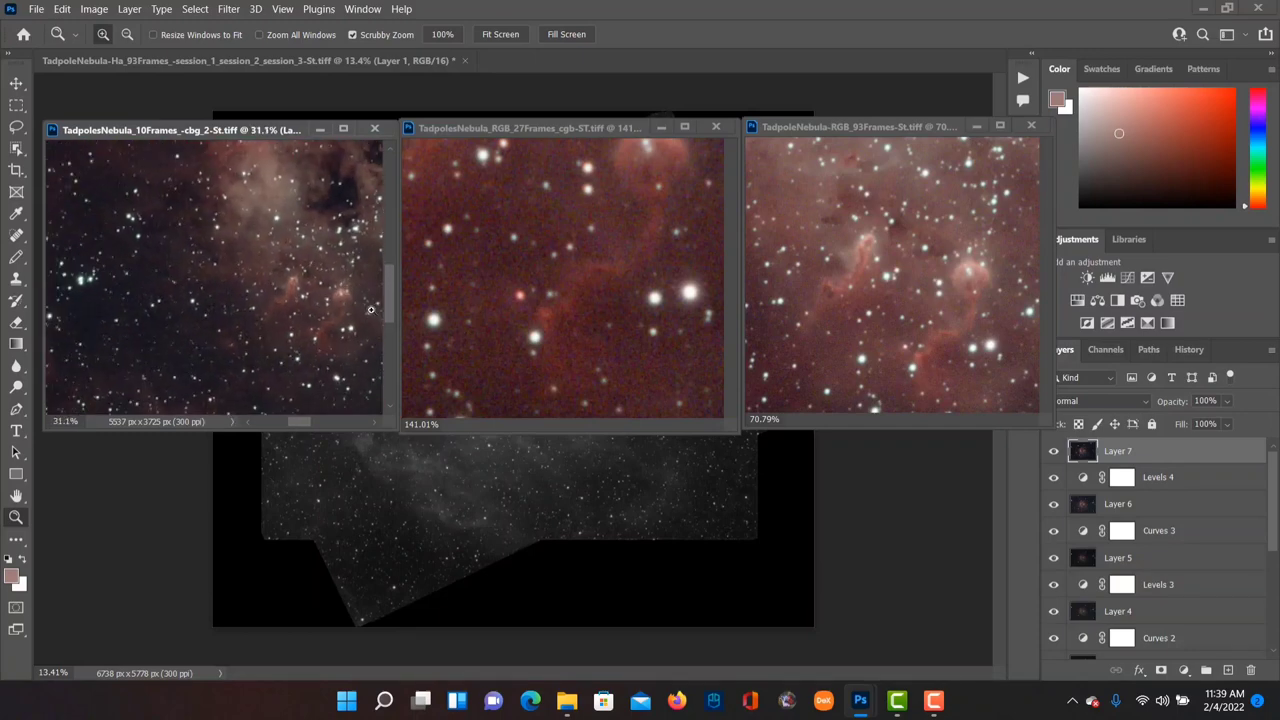
pyautogui.scroll(-1, 320, 318)
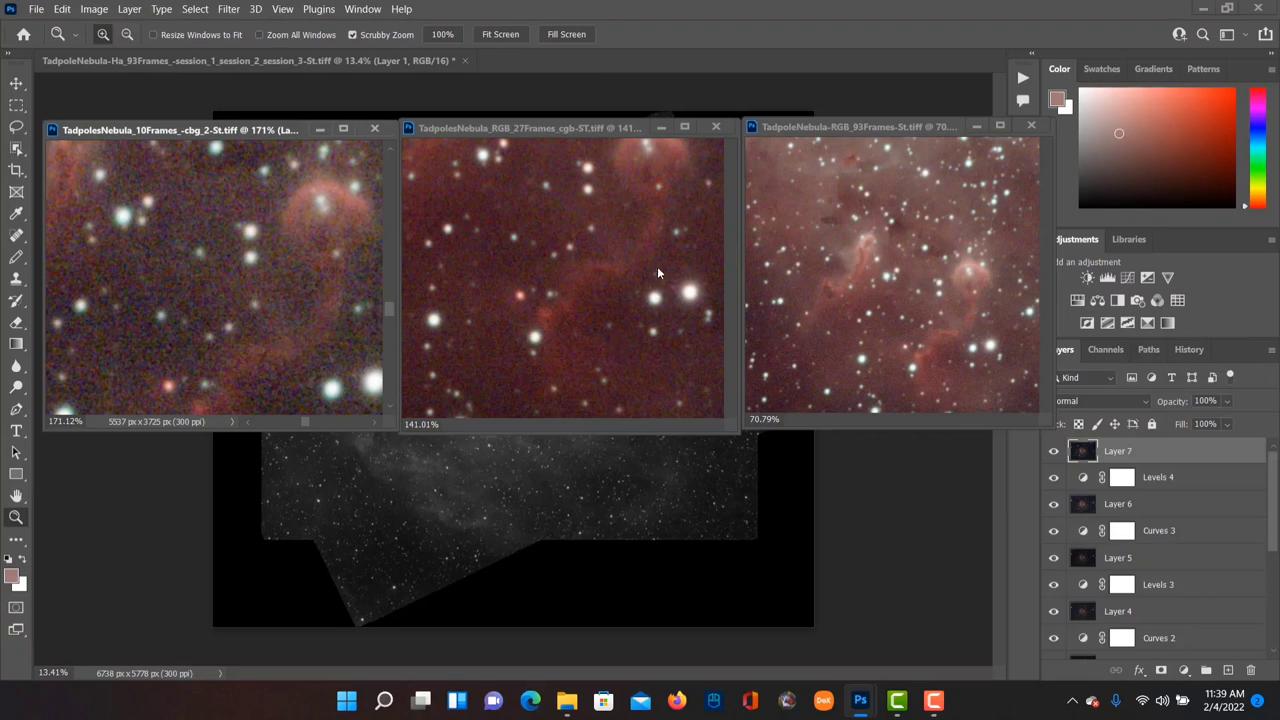
# Activate the 93-frame window and pan around it to compare its noise
pyautogui.click(940, 288)
pyautogui.scroll(2, 955, 295)
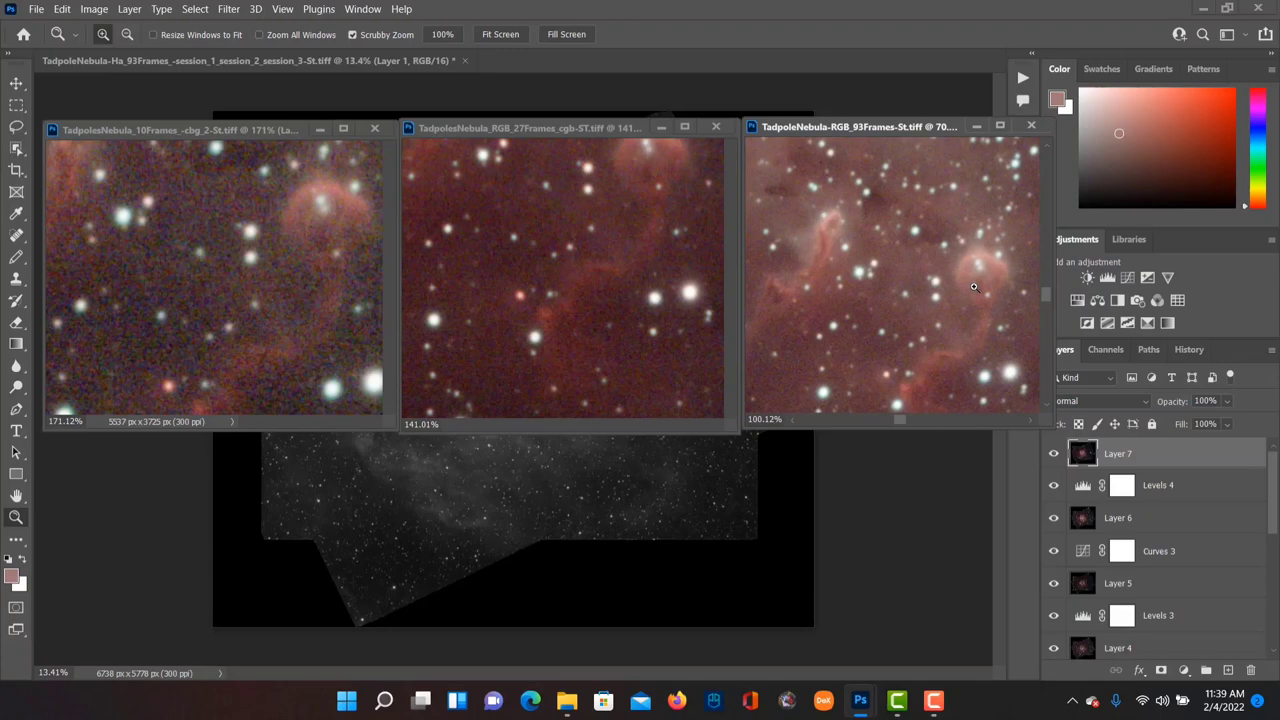
pyautogui.scroll(-2, 960, 322)
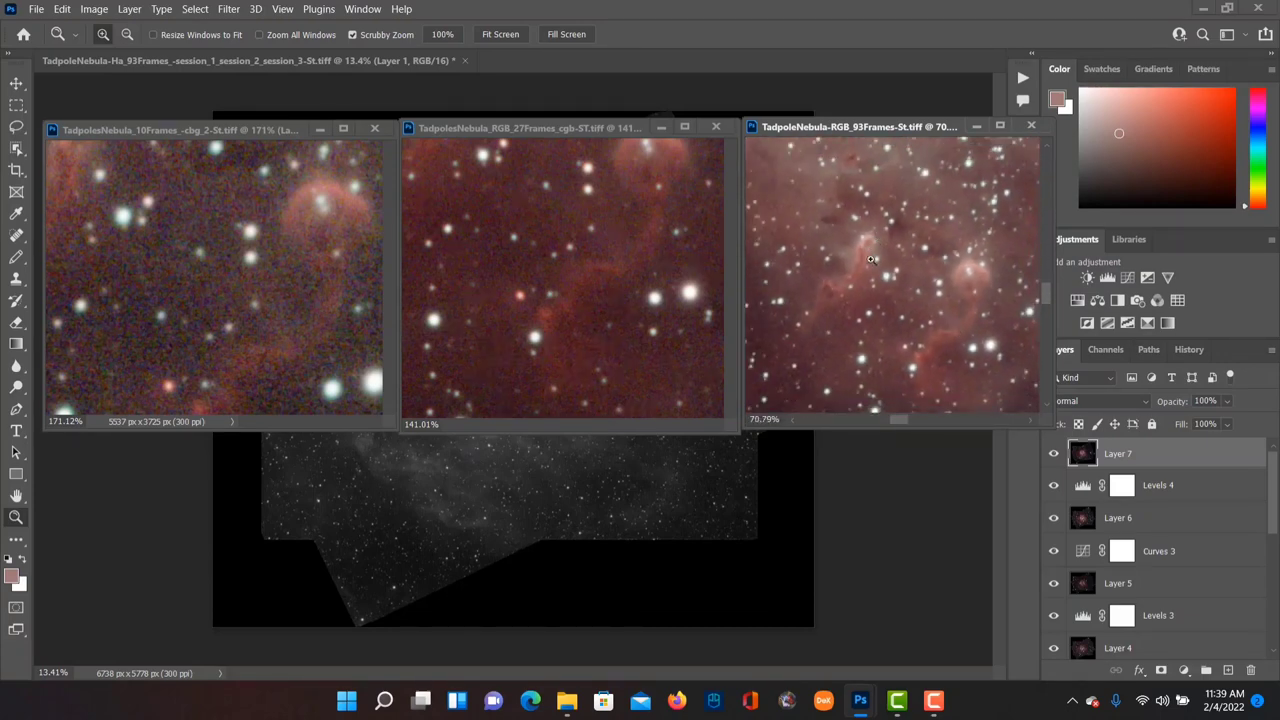
pyautogui.scroll(1, 985, 312)
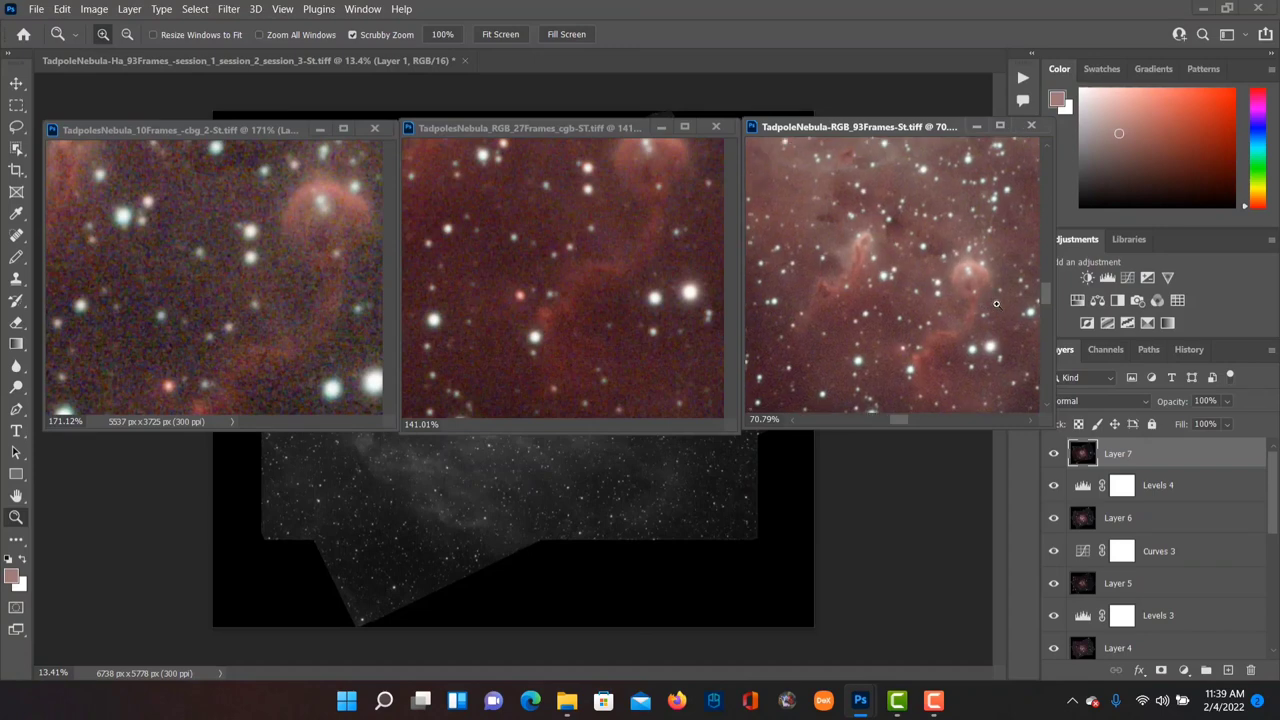
pyautogui.scroll(1, 997, 327)
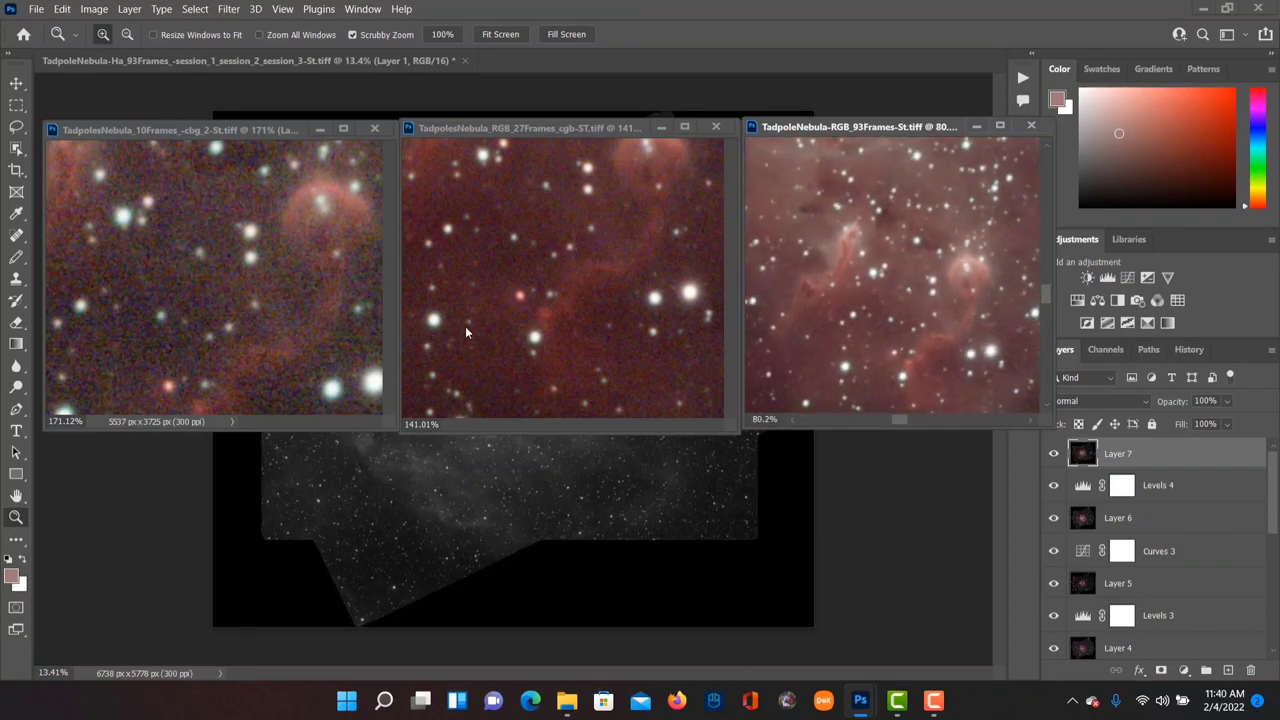
pyautogui.scroll(12, 246, 235)
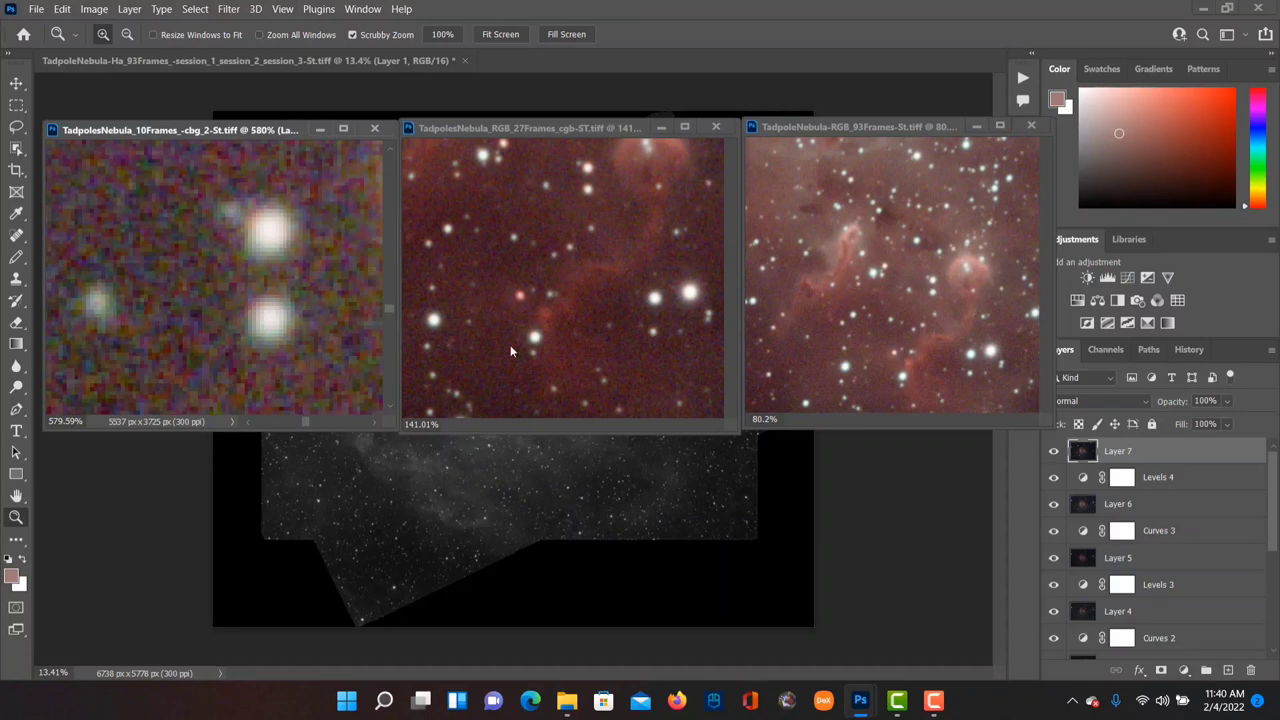
# Zoom deep into the 27-frame stack and set the 93-frame stack to about 246% on a few stars
pyautogui.moveTo(530, 328); pyautogui.dragTo(497, 330)
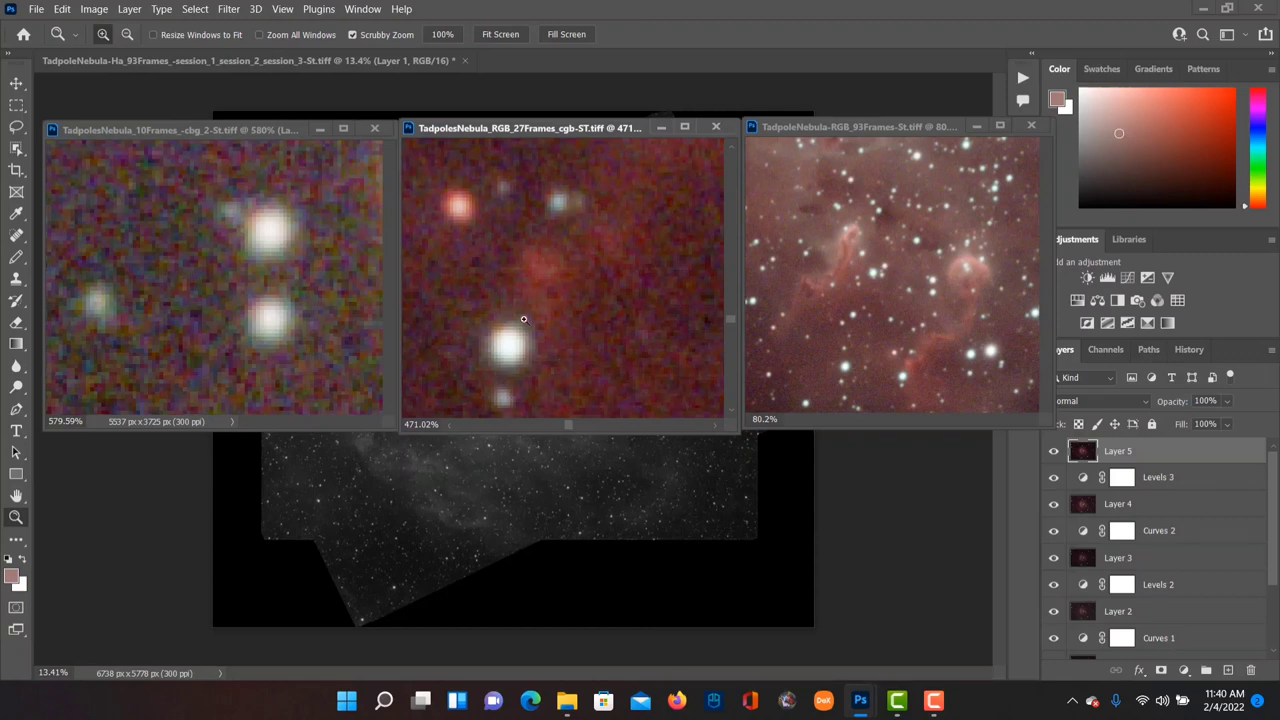
pyautogui.click(896, 245)
pyautogui.moveTo(913, 260); pyautogui.dragTo(969, 264)
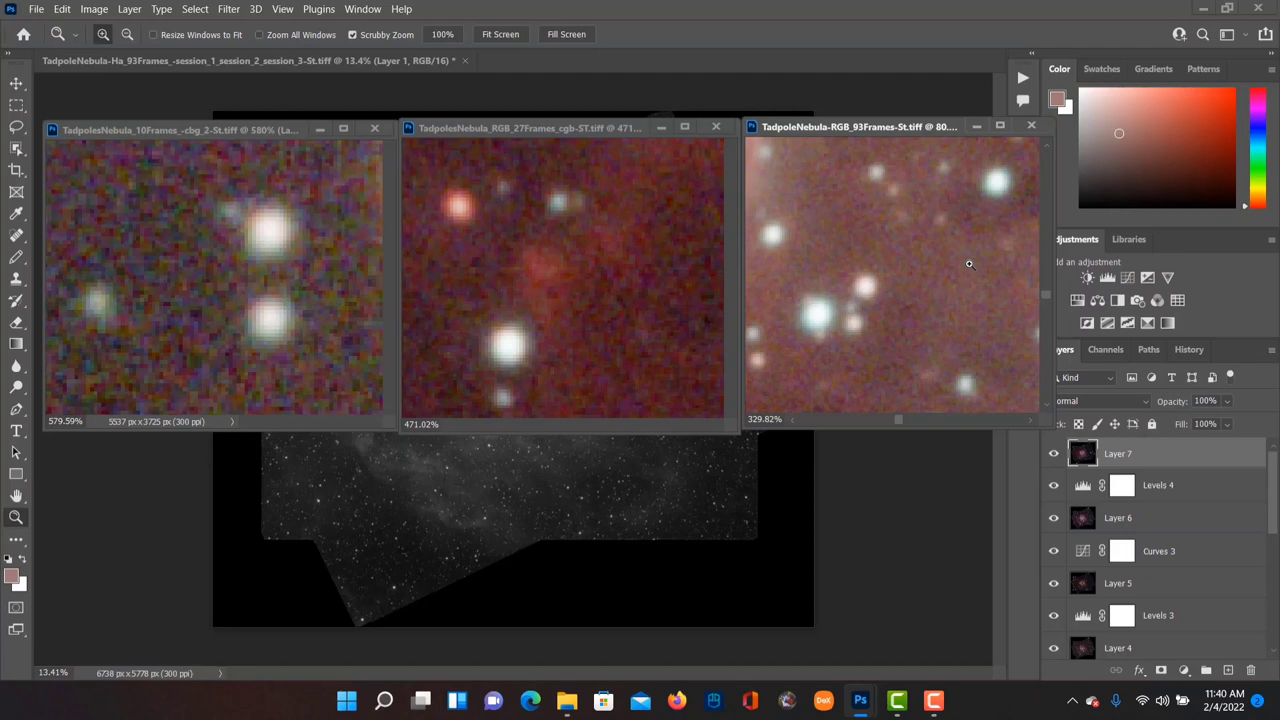
pyautogui.scroll(-2, 900, 300)
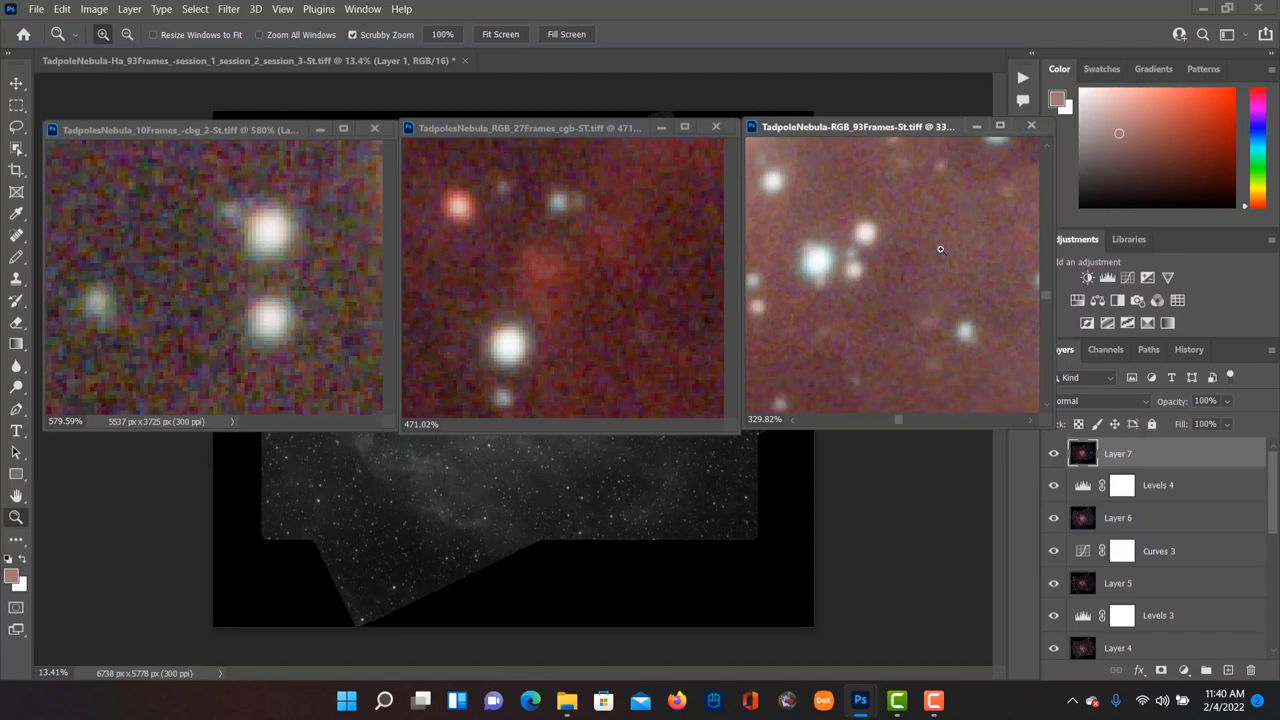
pyautogui.moveTo(940, 249); pyautogui.dragTo(937, 295)
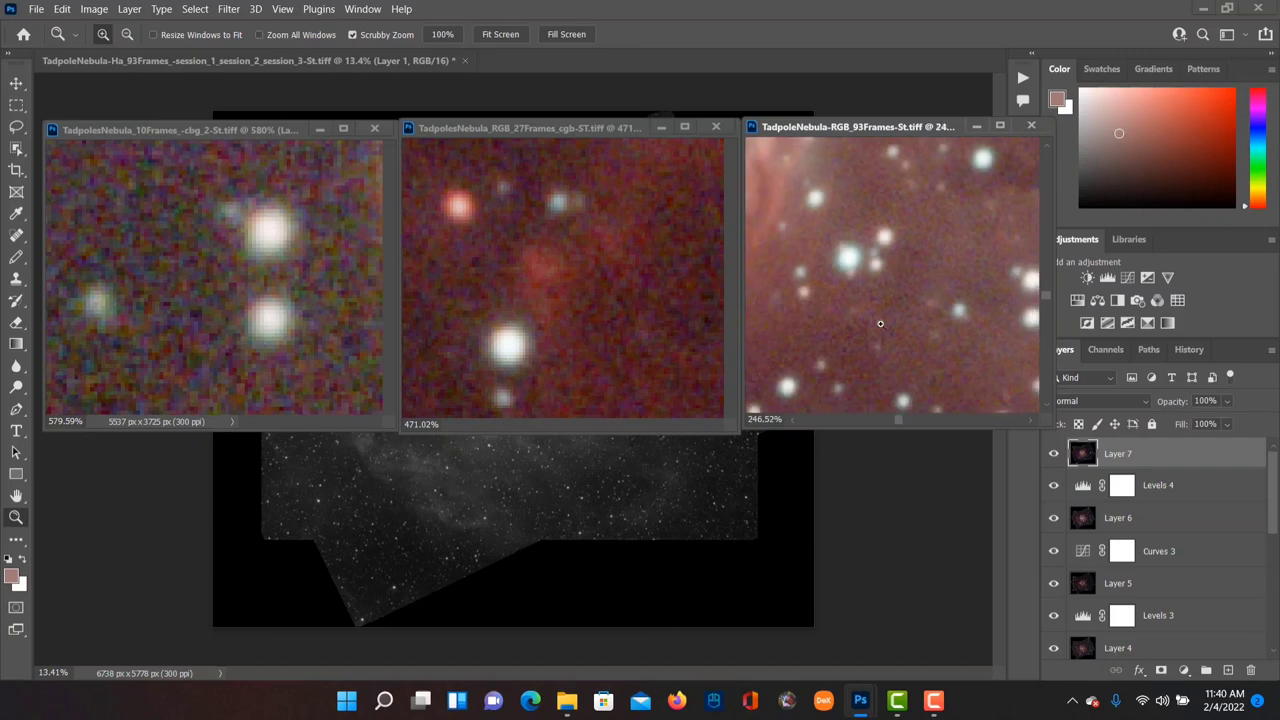
pyautogui.scroll(3, 880, 323)
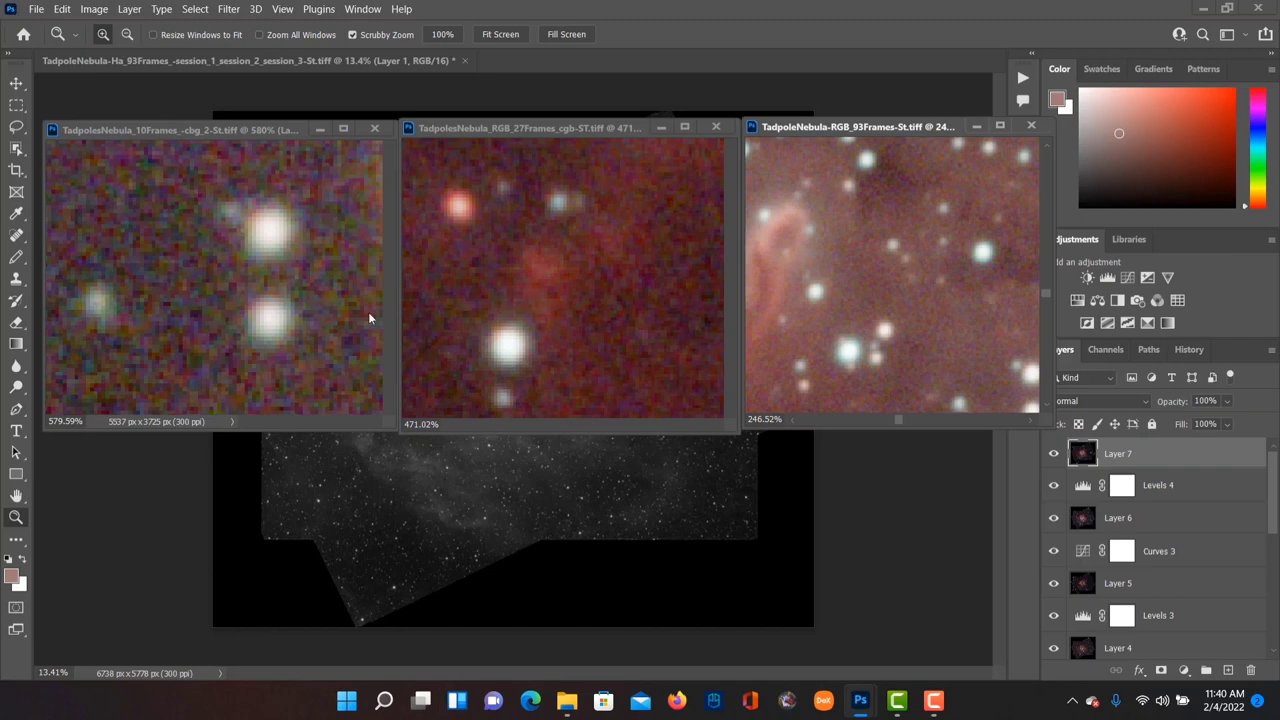
# Zoom the 10-frame stack out to about 79% and the 27-frame stack to about 75%
pyautogui.moveTo(326, 320); pyautogui.dragTo(510, 365)
pyautogui.click(561, 312)
pyautogui.scroll(3, 560, 330)
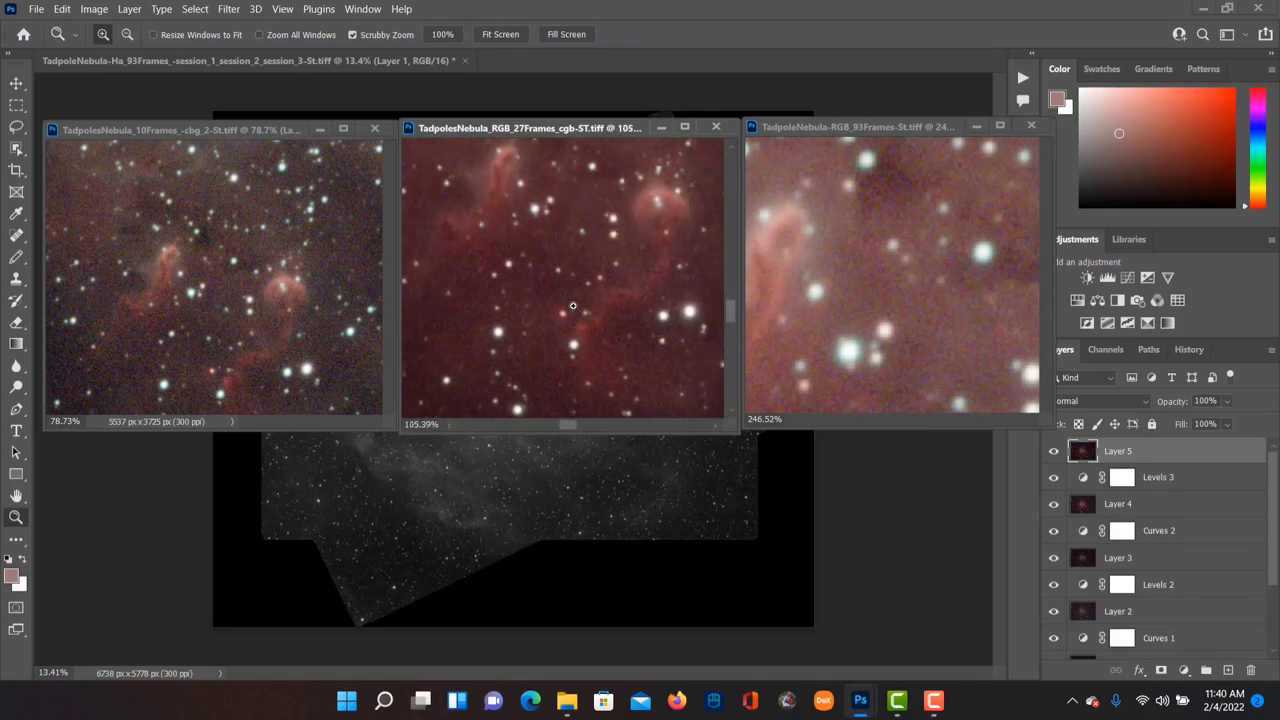
pyautogui.moveTo(583, 312)
pyautogui.mouseDown()
pyautogui.moveTo(569, 330)
pyautogui.moveTo(575, 301)
pyautogui.mouseUp()
pyautogui.scroll(1, 571, 300)
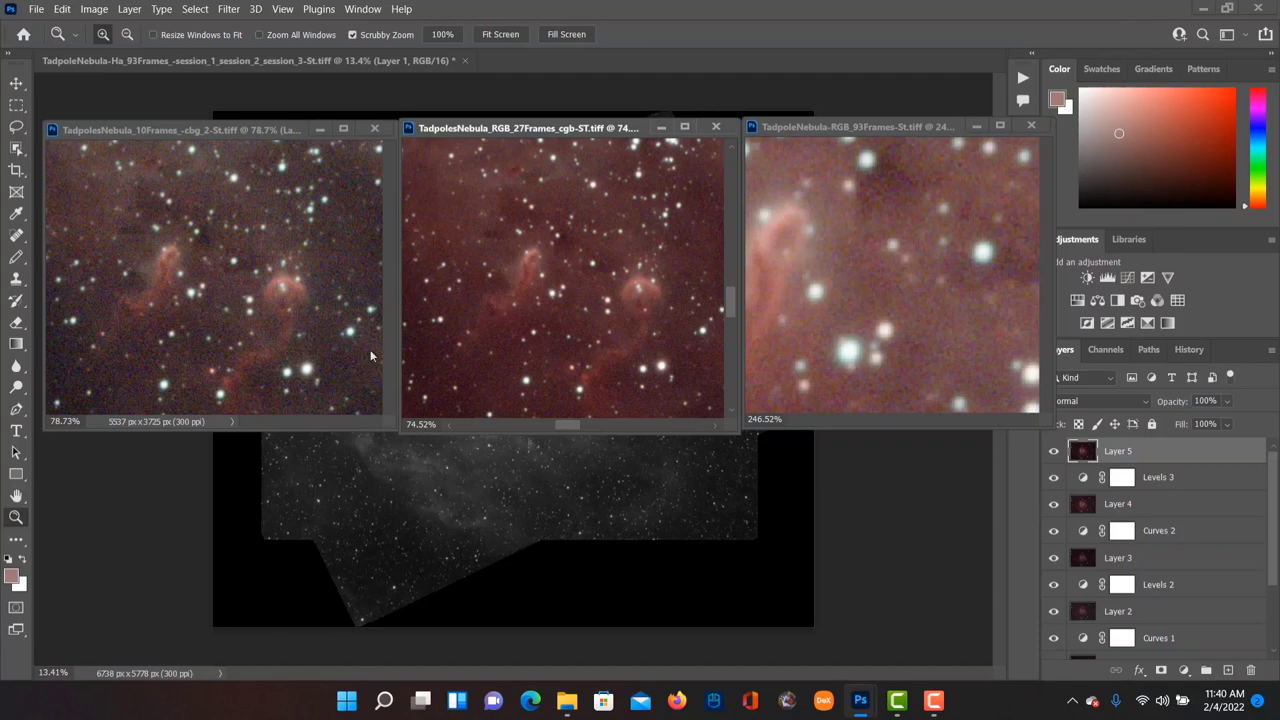
pyautogui.moveTo(530, 430); pyautogui.dragTo(528, 429)
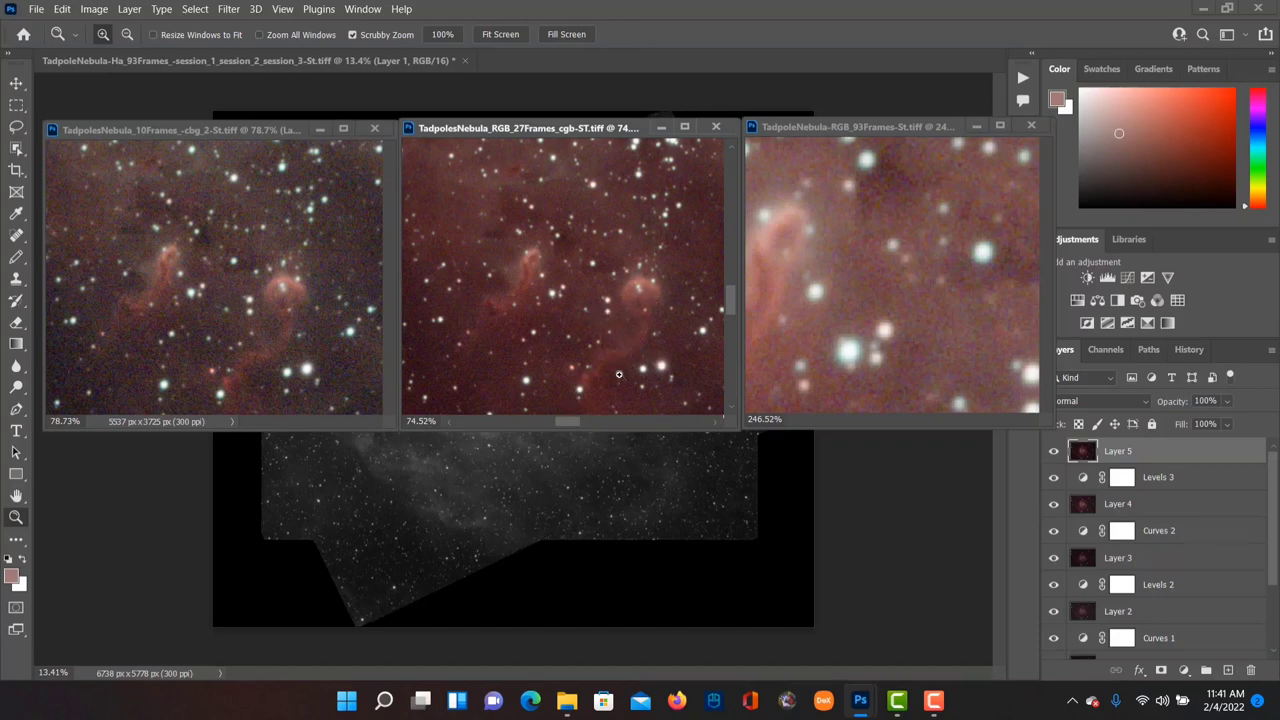
# Zoom the 93- and 27-frame stacks out and fit the 10-frame image on screen
pyautogui.click(881, 332)
pyautogui.moveTo(881, 332); pyautogui.dragTo(826, 377)
pyautogui.click(579, 316)
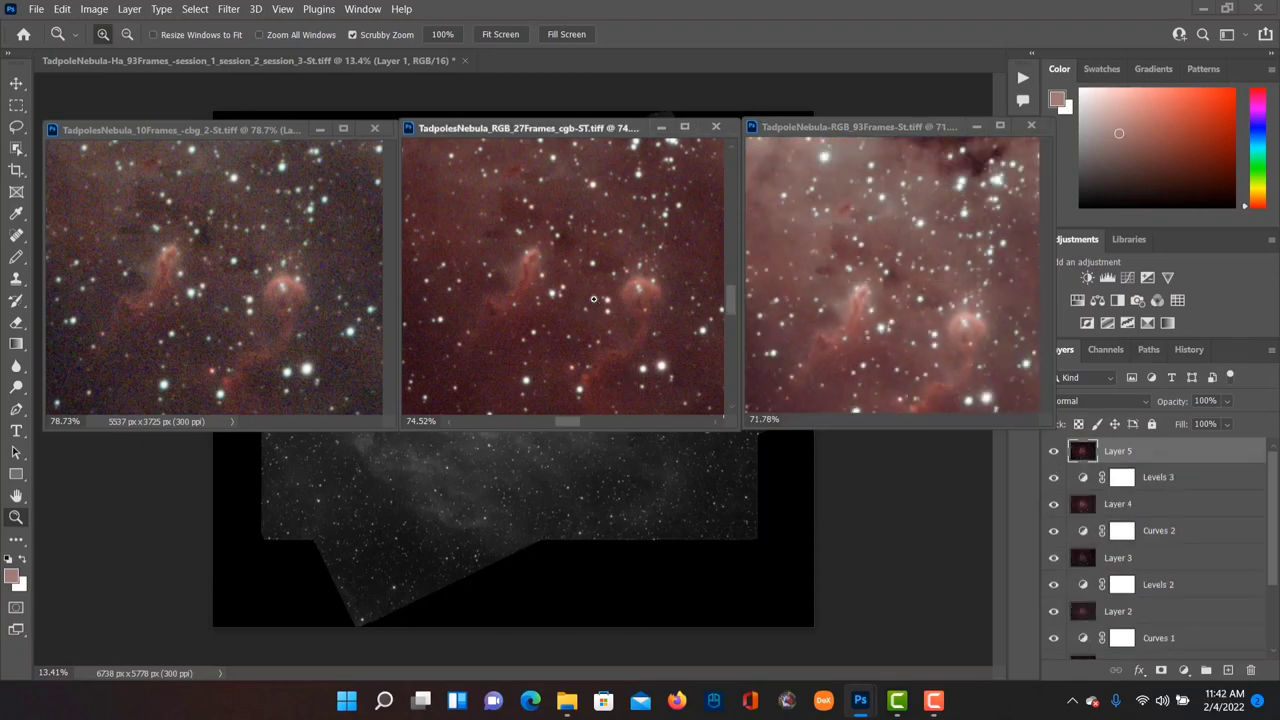
pyautogui.moveTo(562, 324); pyautogui.dragTo(546, 324)
pyautogui.click(270, 303)
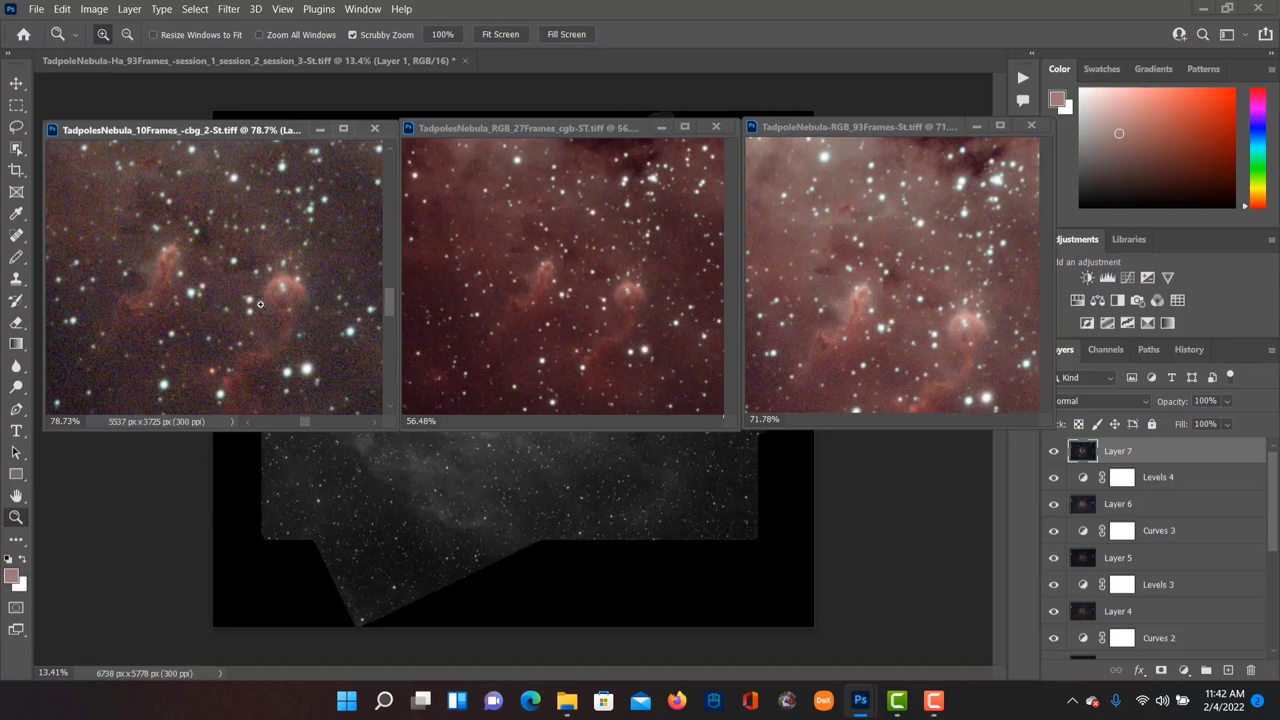
pyautogui.moveTo(222, 329); pyautogui.dragTo(216, 336)
pyautogui.scroll(-2, 230, 343)
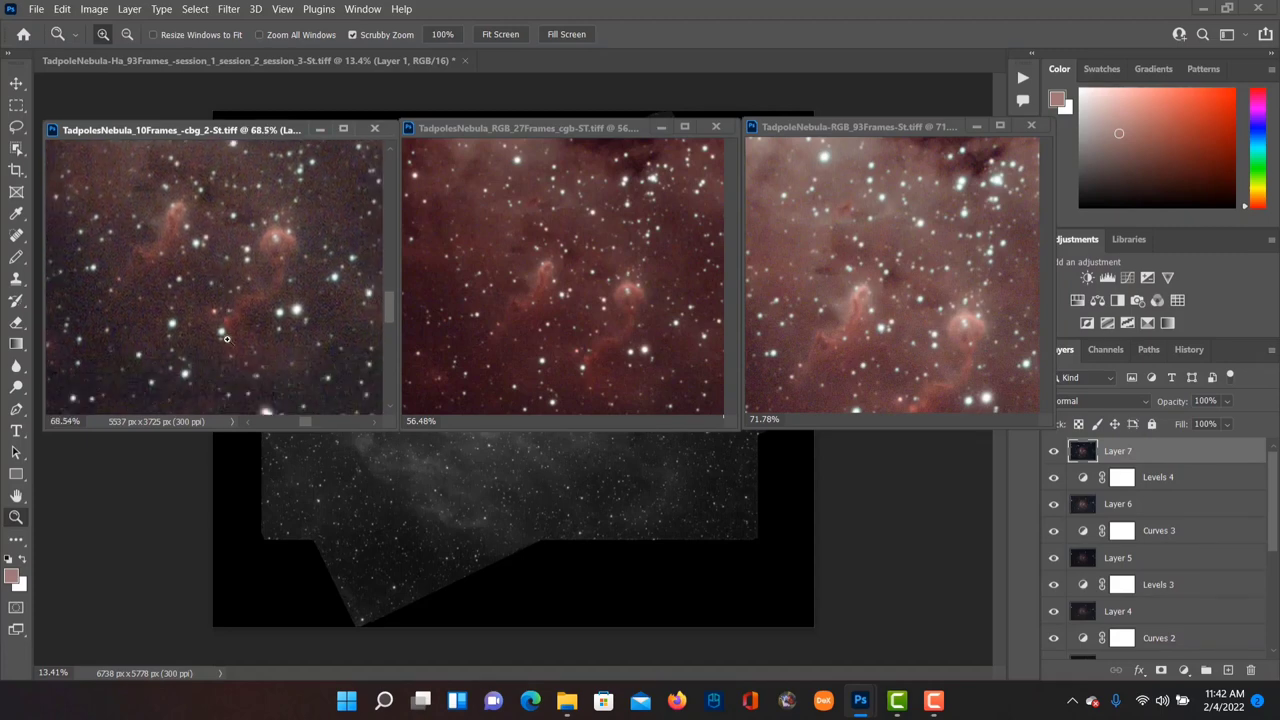
pyautogui.moveTo(265, 266); pyautogui.dragTo(248, 292)
pyautogui.rightClick(248, 292)
pyautogui.click(272, 300)
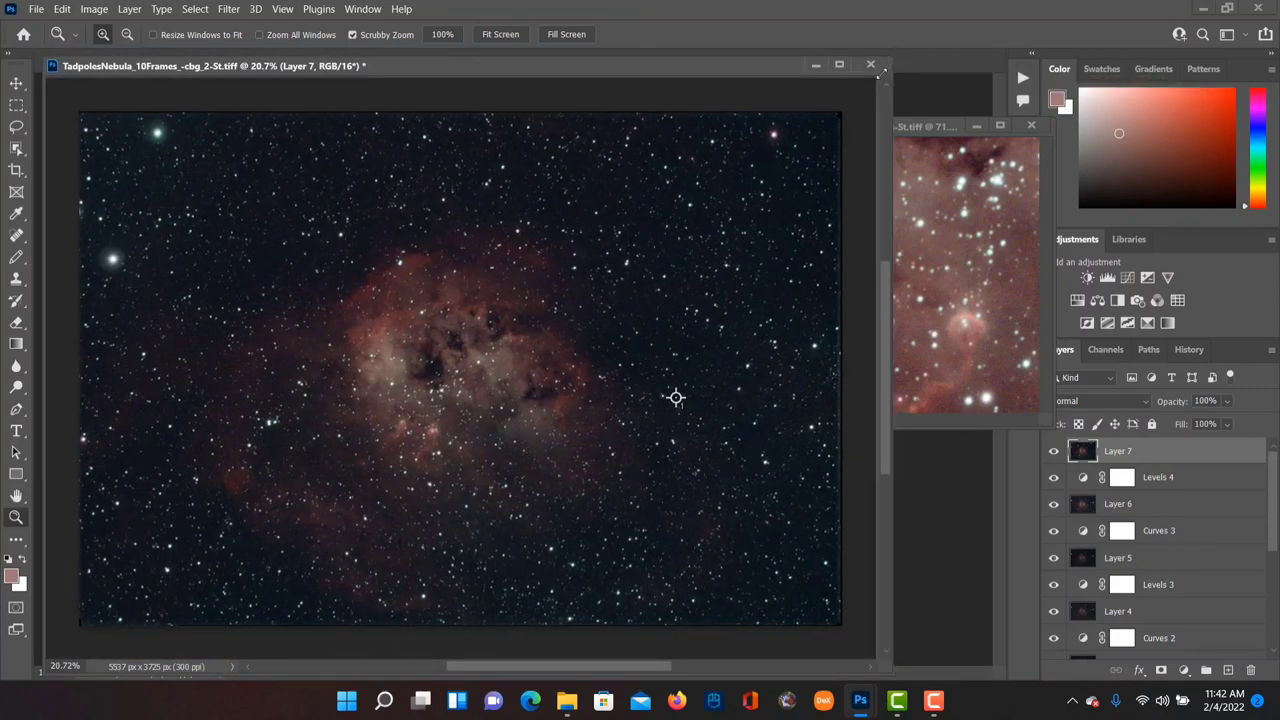
# Resize and reposition the 10-frame window beside the others, zooming it to 77.35% on the tadpoles
pyautogui.moveTo(893, 65); pyautogui.dragTo(446, 340)
pyautogui.moveTo(280, 345); pyautogui.dragTo(232, 125)
pyautogui.moveTo(397, 453); pyautogui.dragTo(373, 429)
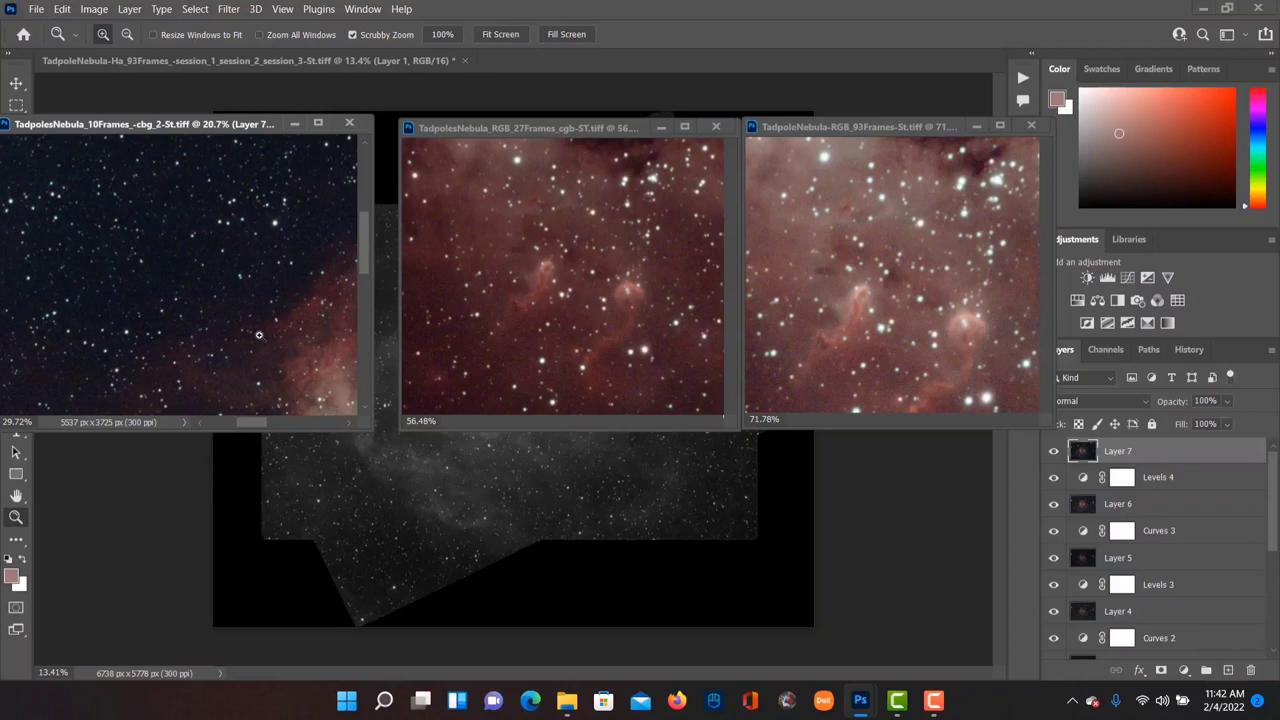
pyautogui.moveTo(300, 348); pyautogui.dragTo(227, 345)
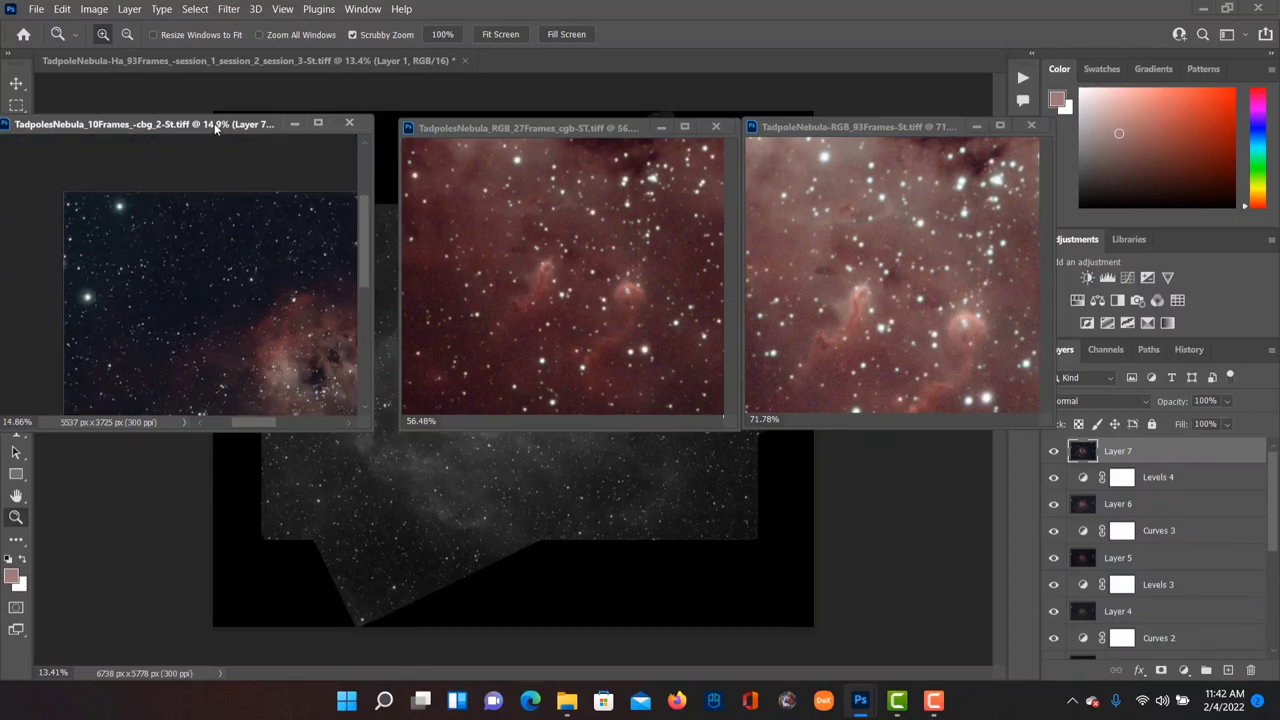
pyautogui.moveTo(215, 127); pyautogui.dragTo(239, 131)
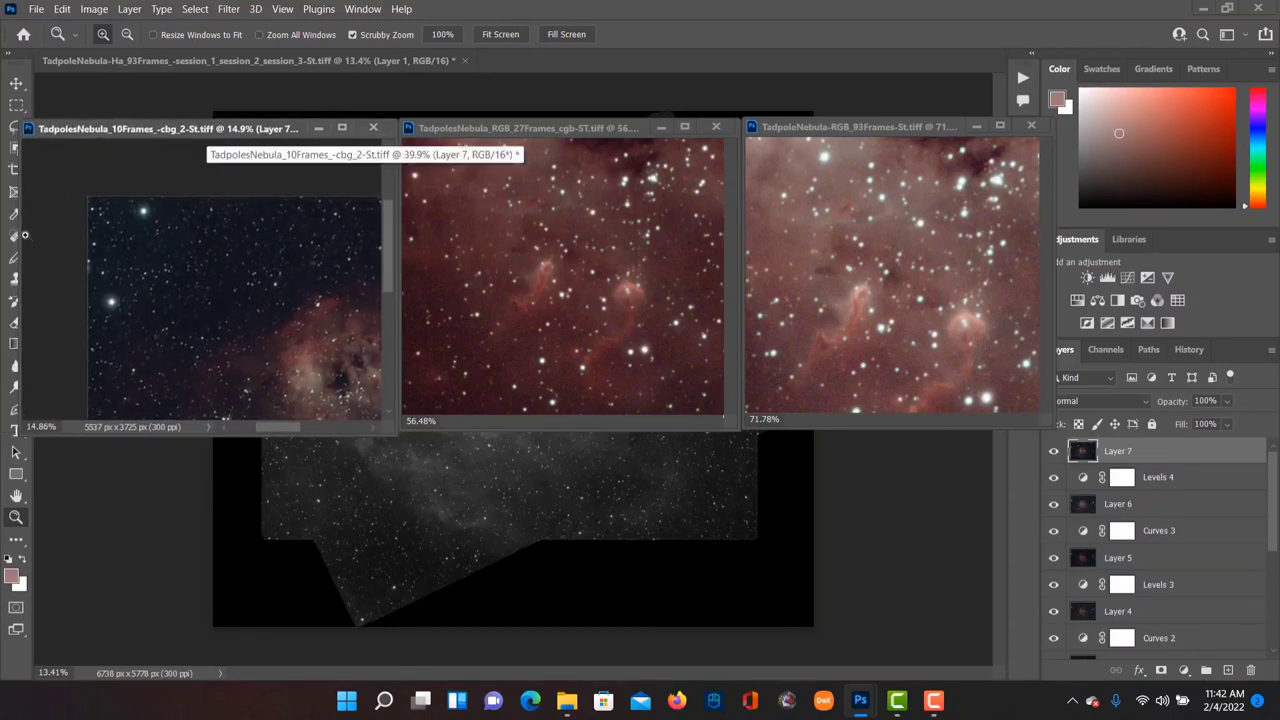
pyautogui.moveTo(20, 238); pyautogui.dragTo(38, 238)
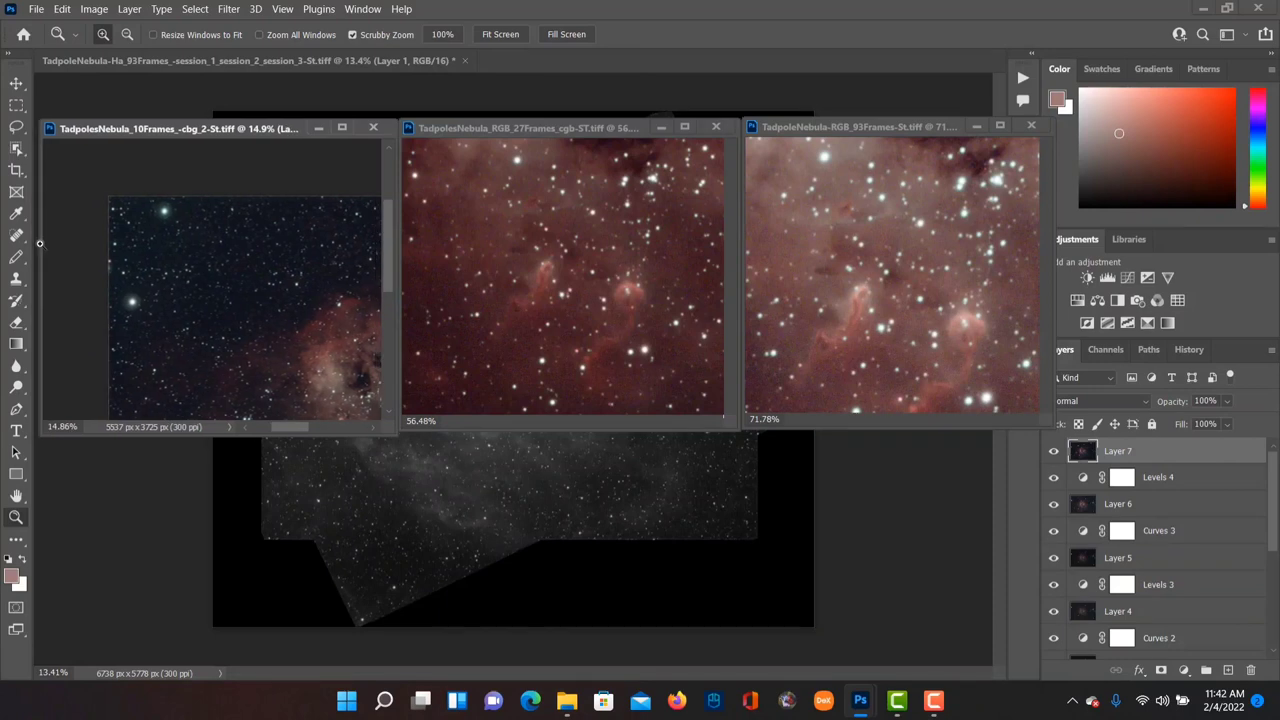
pyautogui.moveTo(250, 410); pyautogui.dragTo(310, 423)
pyautogui.click(577, 324)
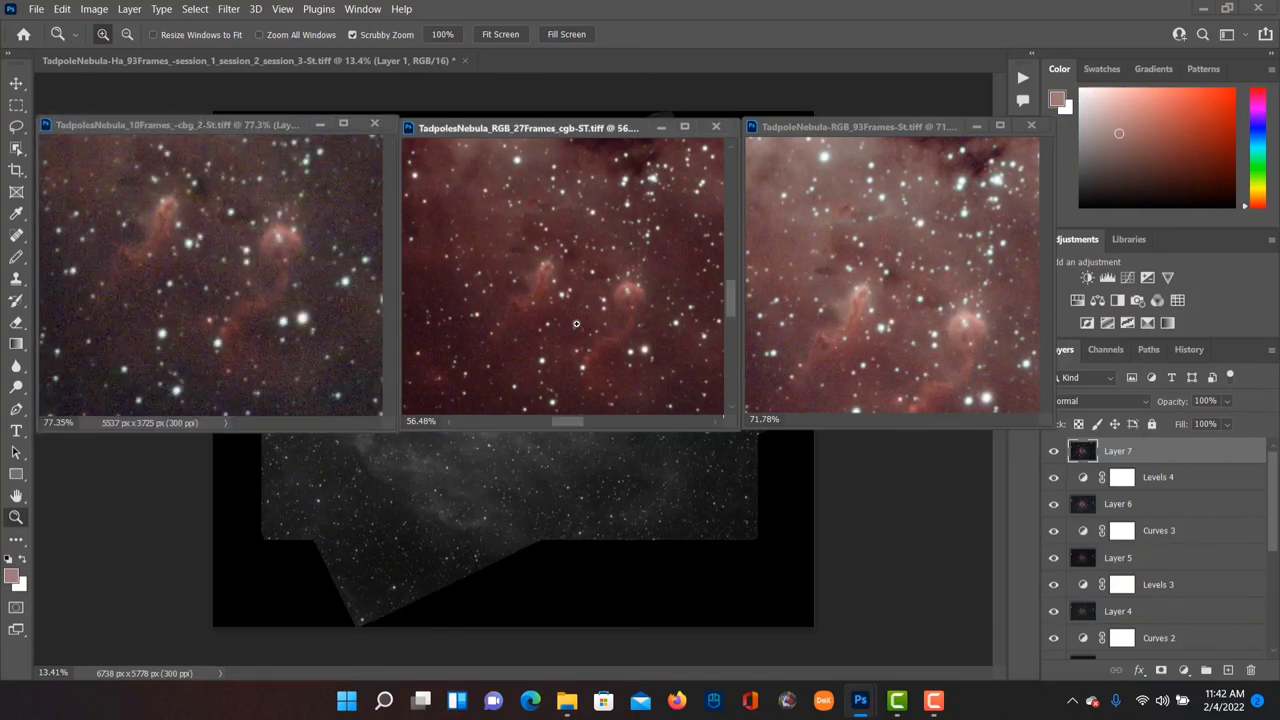
# Zoom the 27-frame stack in and the 93-frame out, nudging the 27- and 10-frame windows
pyautogui.moveTo(600, 318); pyautogui.dragTo(574, 306)
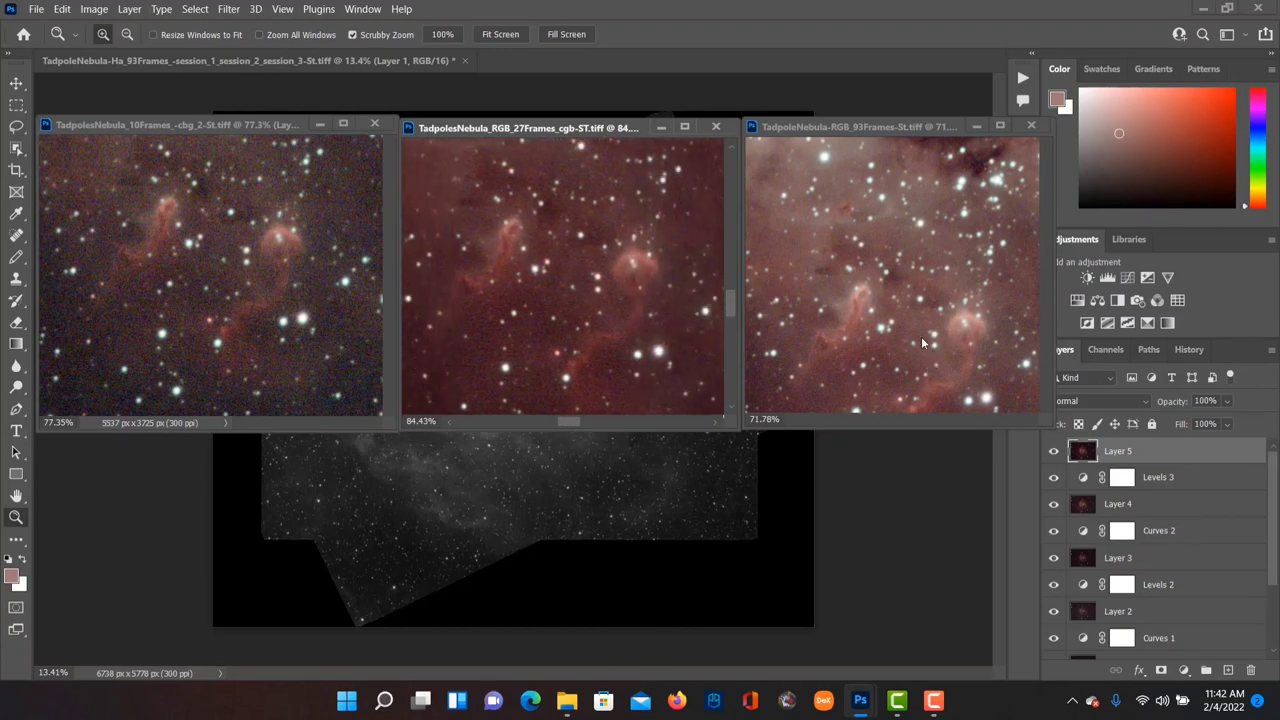
pyautogui.moveTo(928, 341)
pyautogui.mouseDown()
pyautogui.moveTo(926, 291)
pyautogui.moveTo(932, 319)
pyautogui.mouseUp()
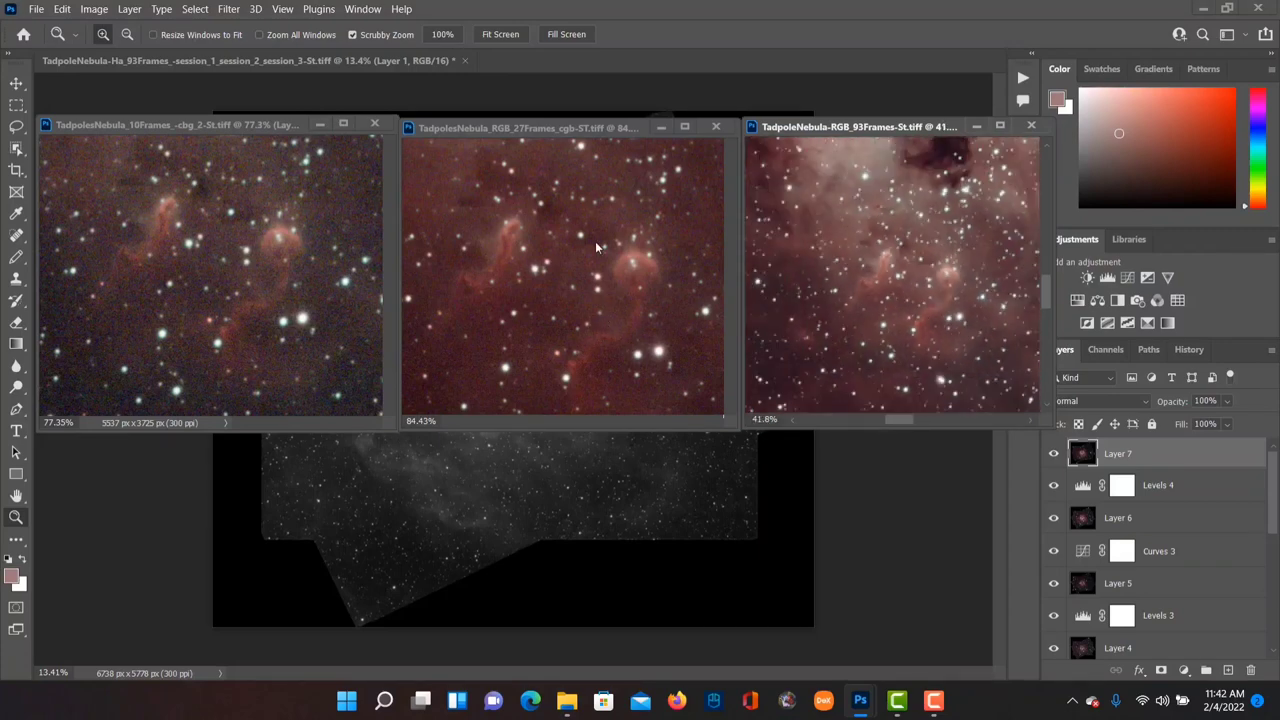
pyautogui.moveTo(540, 128); pyautogui.dragTo(544, 131)
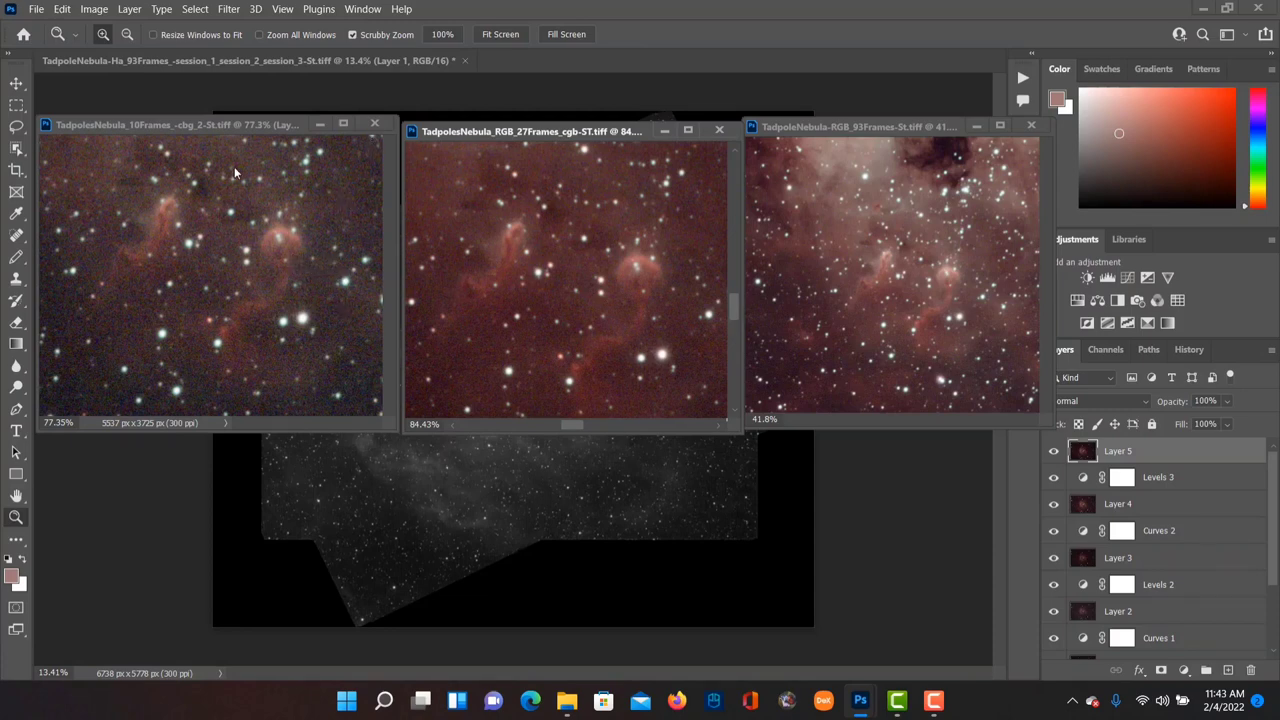
pyautogui.moveTo(252, 122)
pyautogui.mouseDown()
pyautogui.moveTo(222, 132)
pyautogui.moveTo(257, 134)
pyautogui.mouseUp()
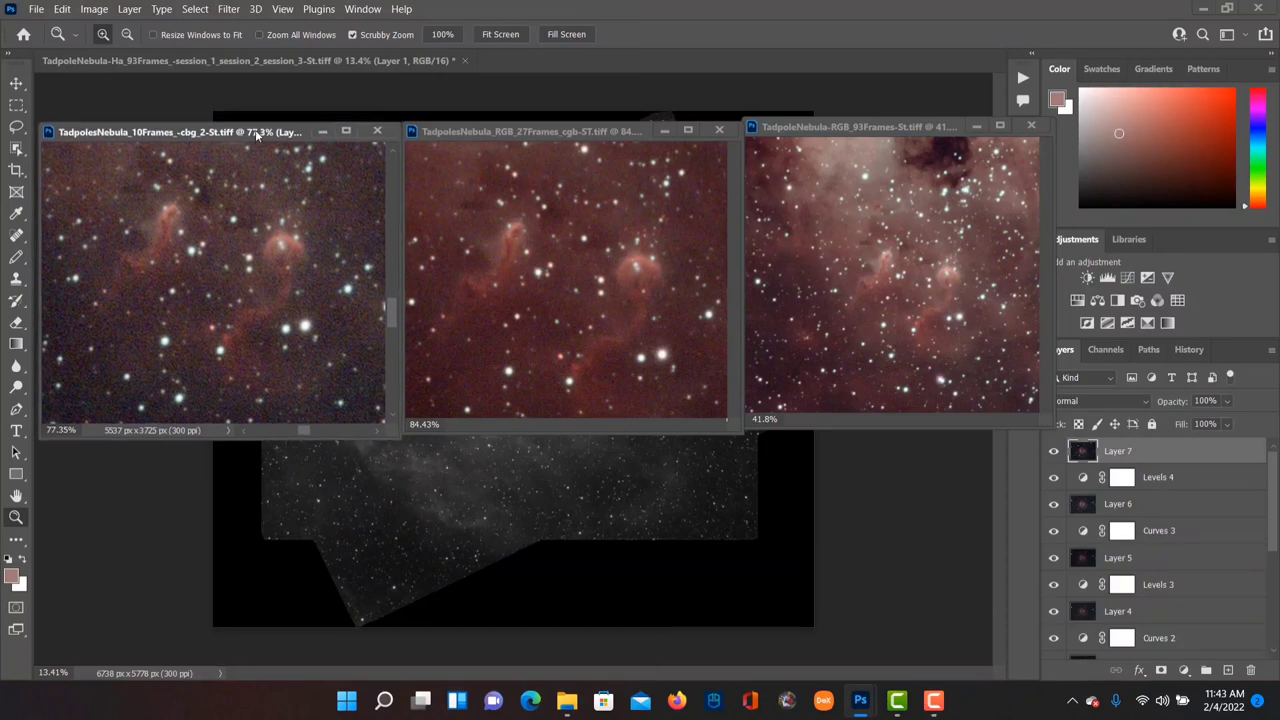
# Magnify the 10-frame stack to 140.39% and the 27-frame to 112.96%, with the 93-frame at 54.4%
pyautogui.moveTo(284, 279); pyautogui.dragTo(305, 282)
pyautogui.click(627, 290)
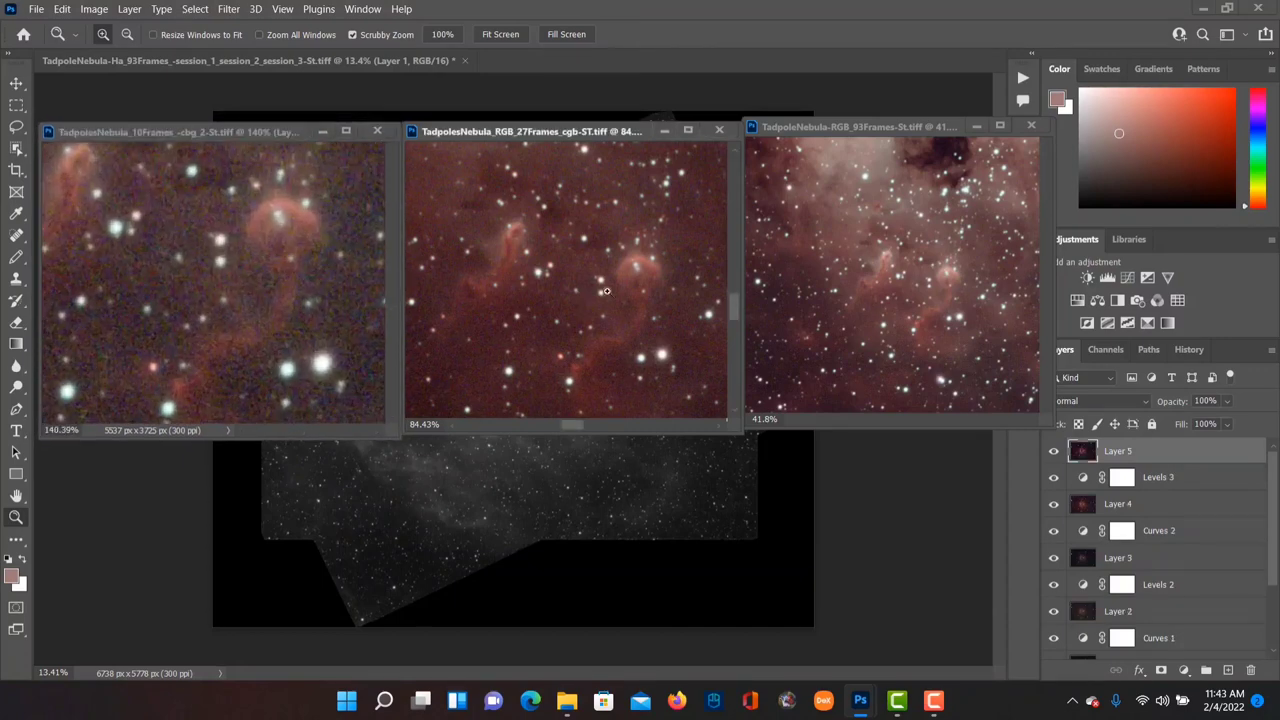
pyautogui.moveTo(592, 294); pyautogui.dragTo(588, 340)
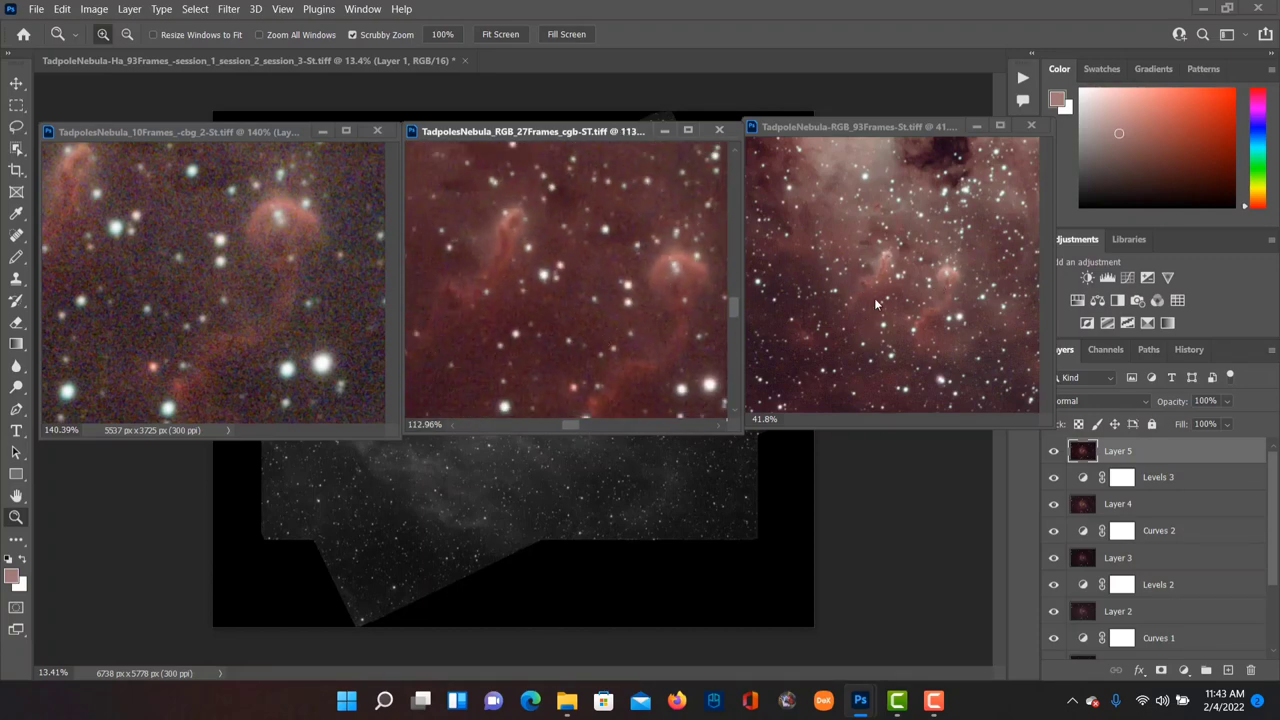
pyautogui.click(901, 294)
pyautogui.moveTo(932, 290); pyautogui.dragTo(951, 342)
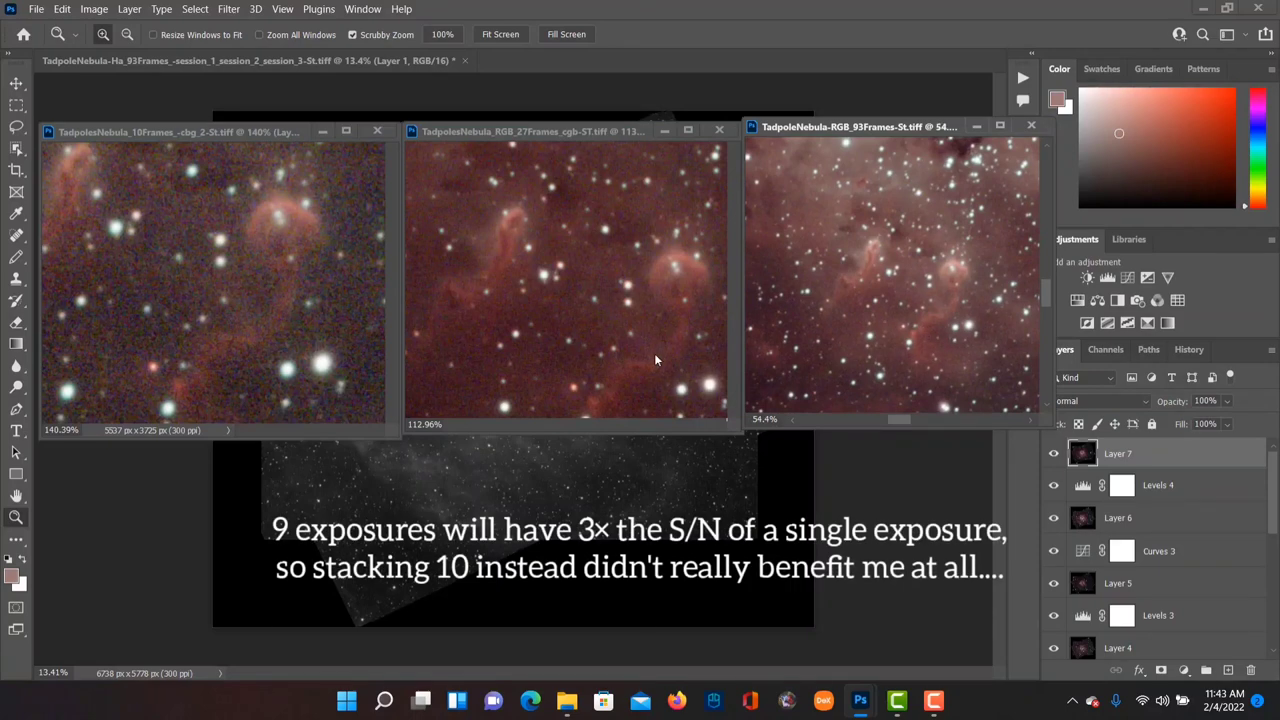
# Zoom the 27-frame stack out to 67.63% and the 10-frame stack to 30.98%
pyautogui.moveTo(571, 302); pyautogui.dragTo(400, 312)
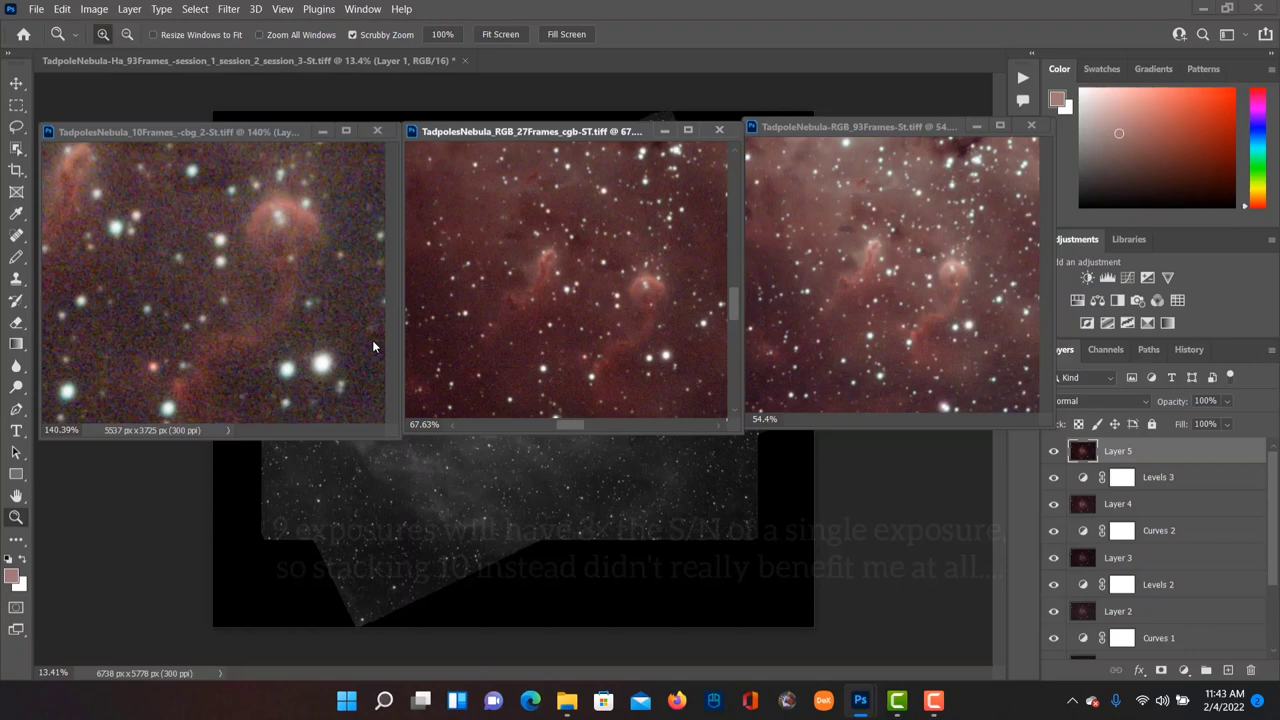
pyautogui.moveTo(294, 324); pyautogui.dragTo(200, 326)
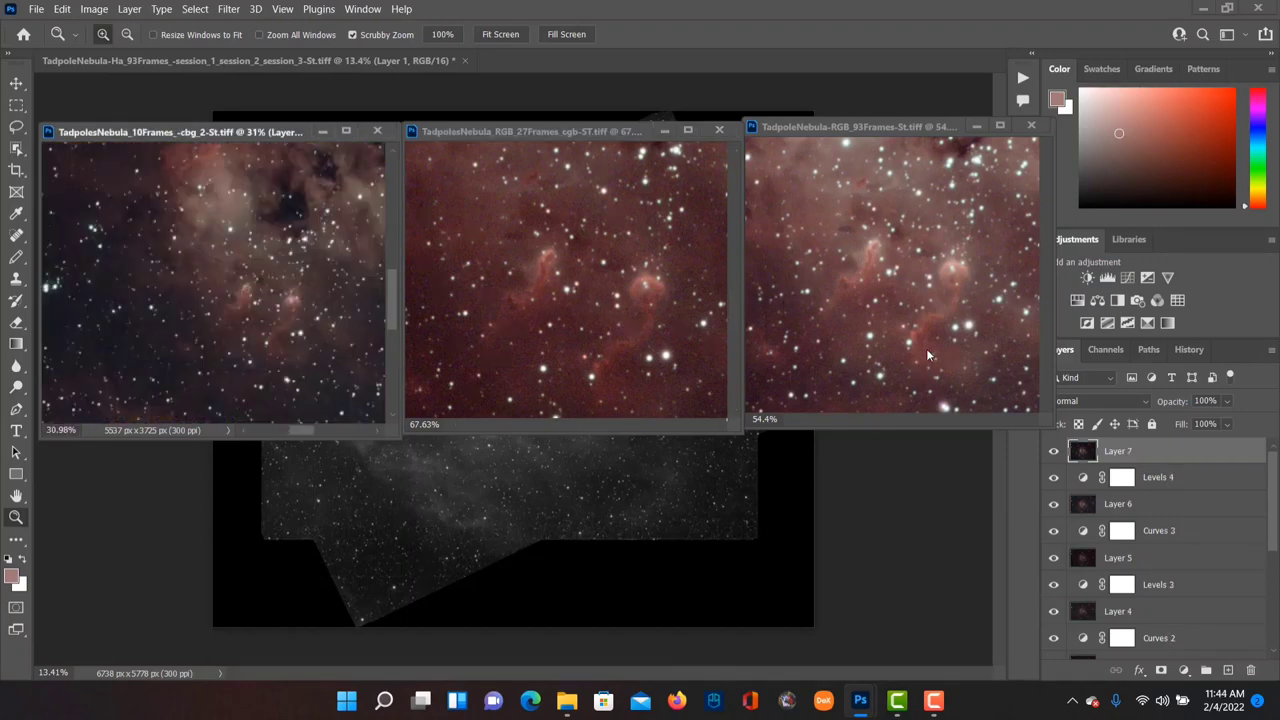